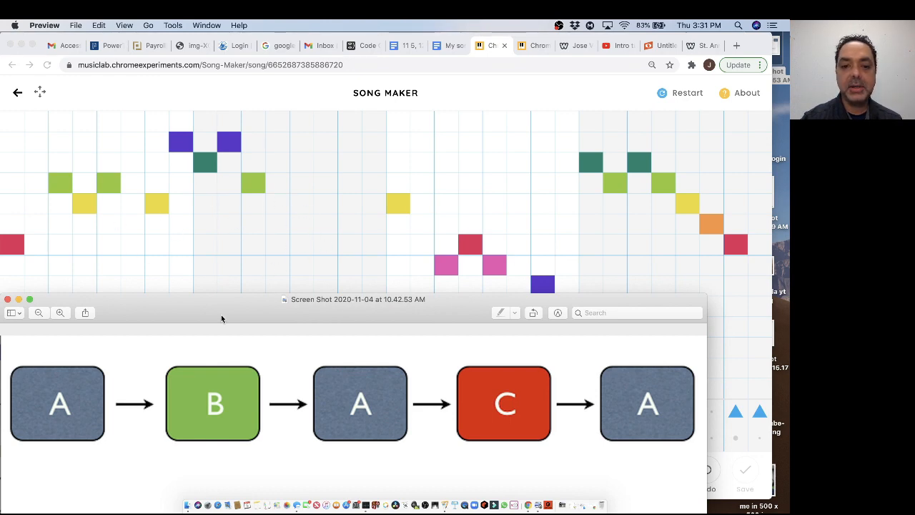
- Uncover the song grid and audition the high and low C notes in the first column
{"action": "left_click_drag", "start_coordinate": [214, 310], "coordinate": [282, 495]}
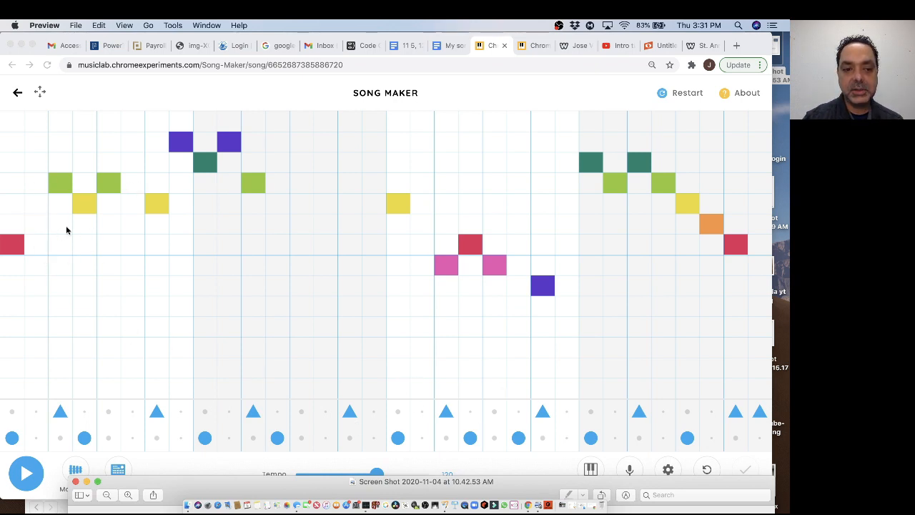
{"action": "left_click", "coordinate": [8, 248]}
{"action": "left_click", "coordinate": [8, 248]}
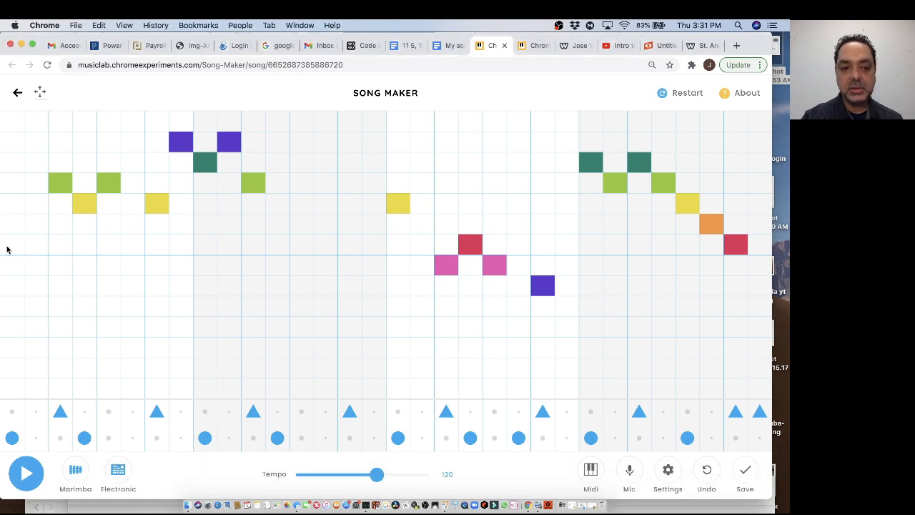
{"action": "left_click", "coordinate": [7, 247]}
{"action": "left_click", "coordinate": [7, 392]}
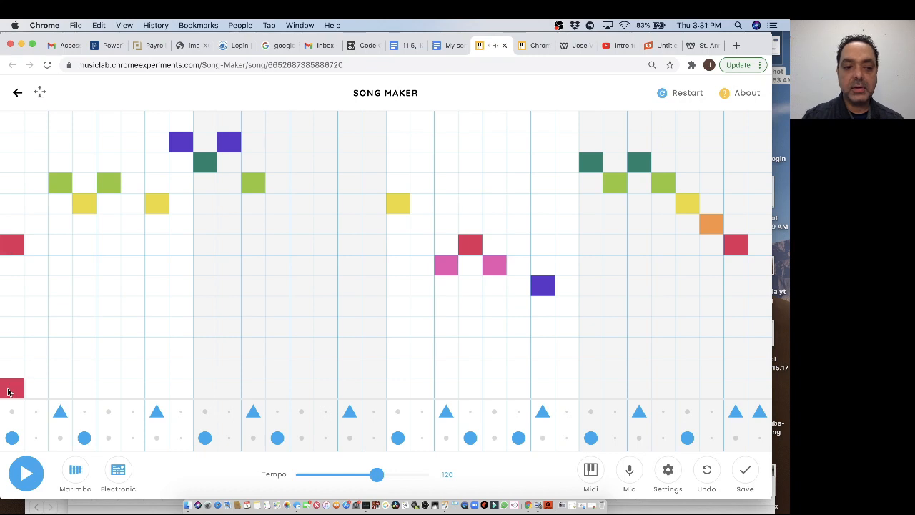
{"action": "left_click", "coordinate": [8, 392]}
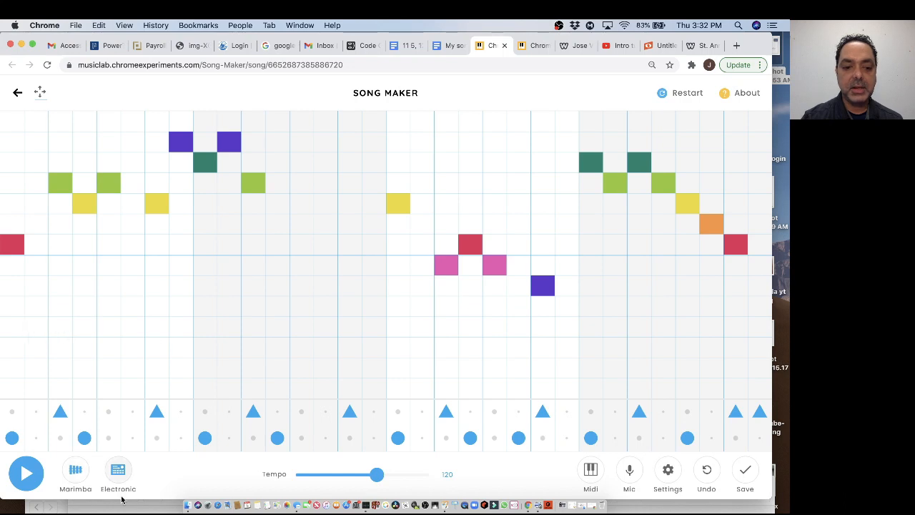
- Examine the A-B-A-C-A rondo form diagram and its definition, and move the image back out of the grid's way
{"action": "left_click", "coordinate": [147, 508]}
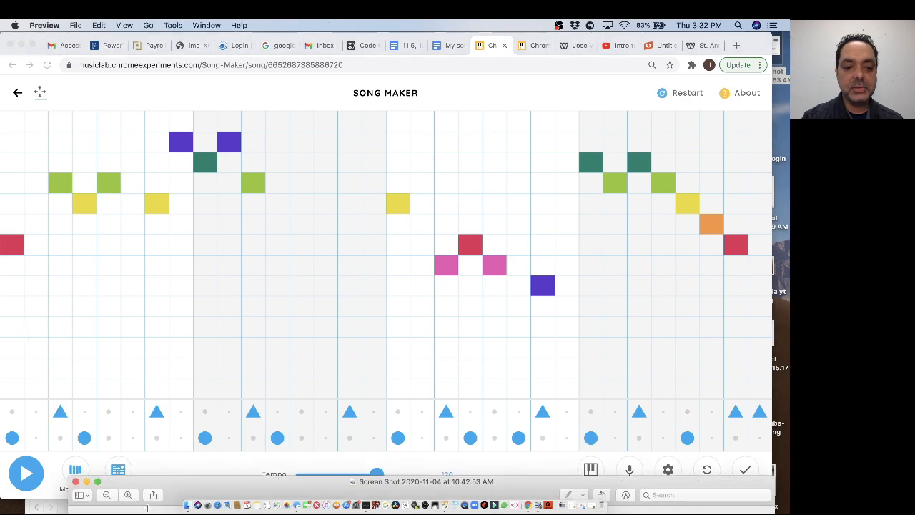
{"action": "left_click_drag", "start_coordinate": [193, 491], "coordinate": [143, 201]}
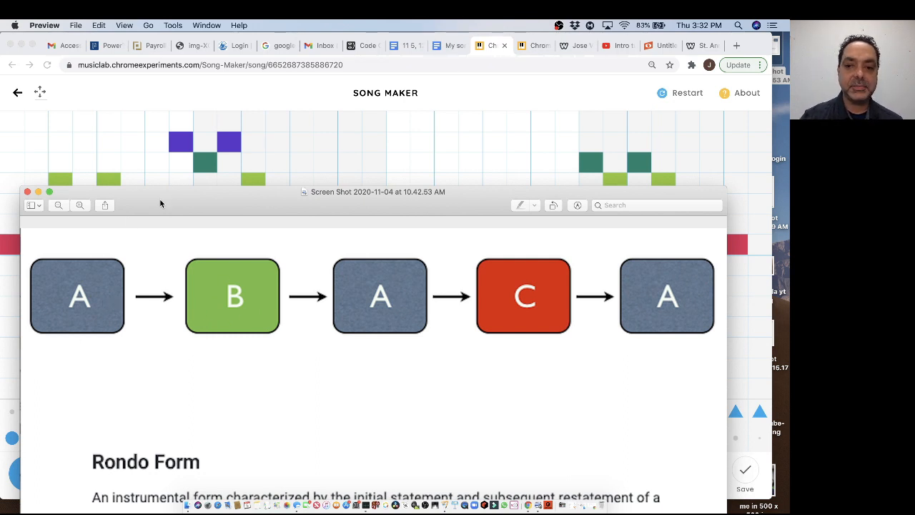
{"action": "left_click_drag", "start_coordinate": [161, 204], "coordinate": [159, 494]}
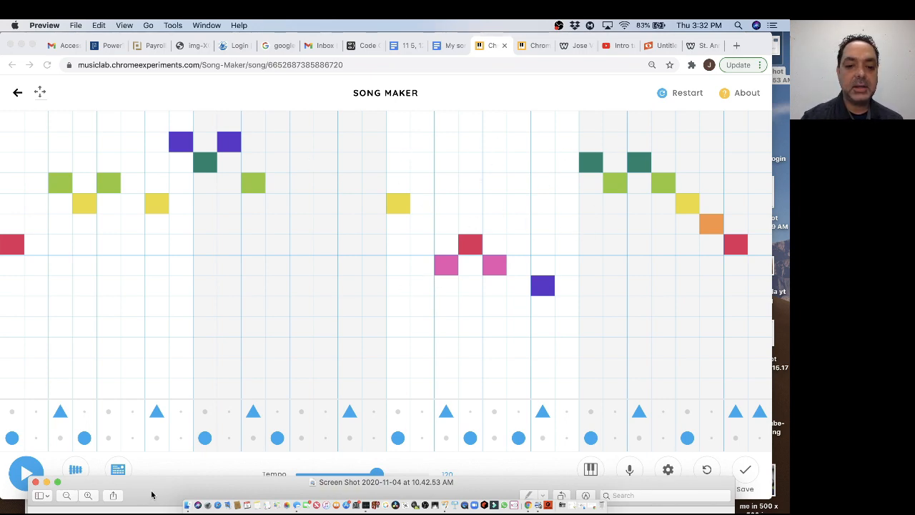
{"action": "left_click_drag", "start_coordinate": [154, 495], "coordinate": [139, 126]}
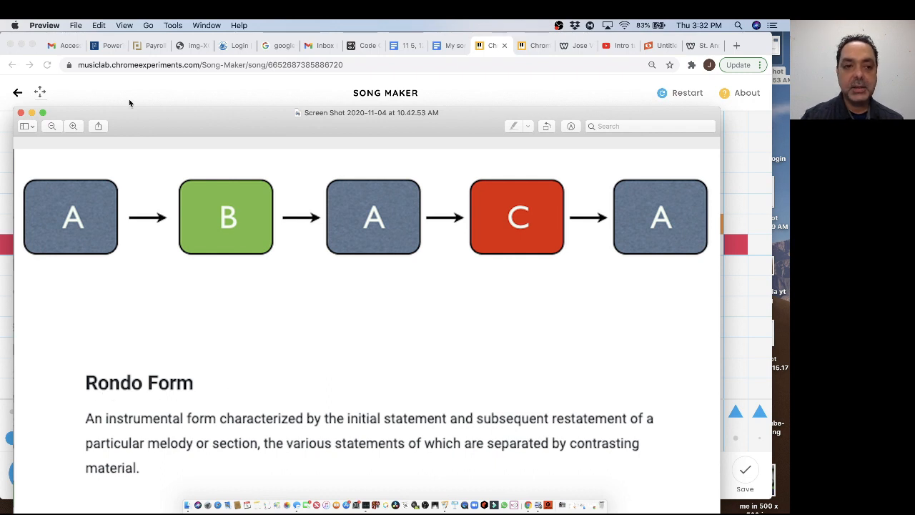
{"action": "left_click_drag", "start_coordinate": [151, 118], "coordinate": [162, 499]}
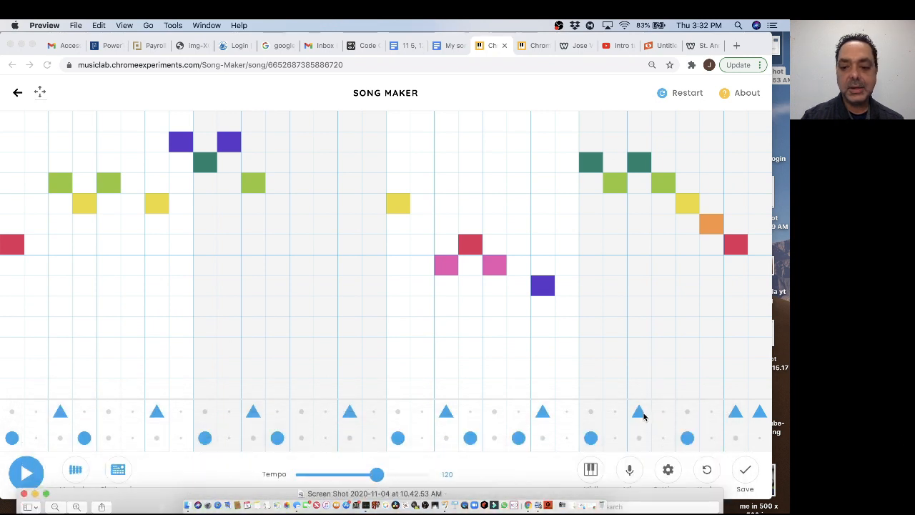
- Set the song length to 8 bars and apply the setting
{"action": "left_click", "coordinate": [668, 472]}
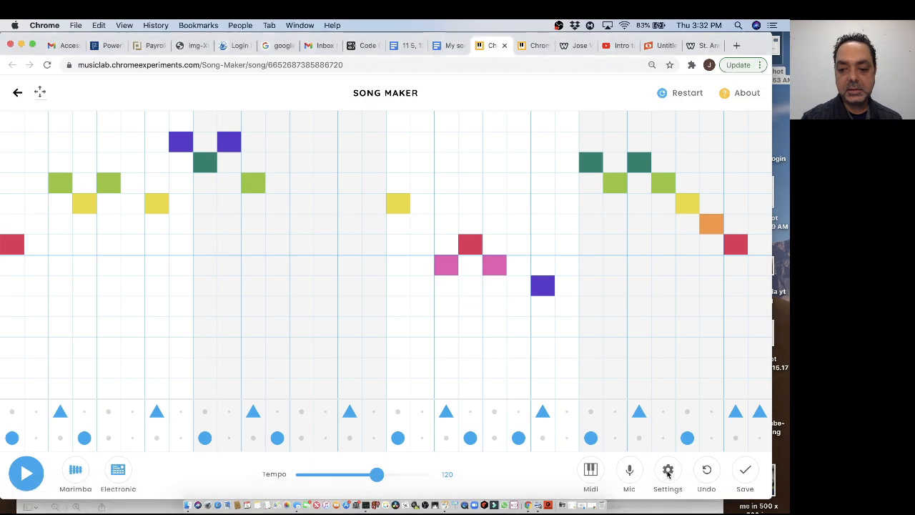
{"action": "left_click", "coordinate": [668, 472]}
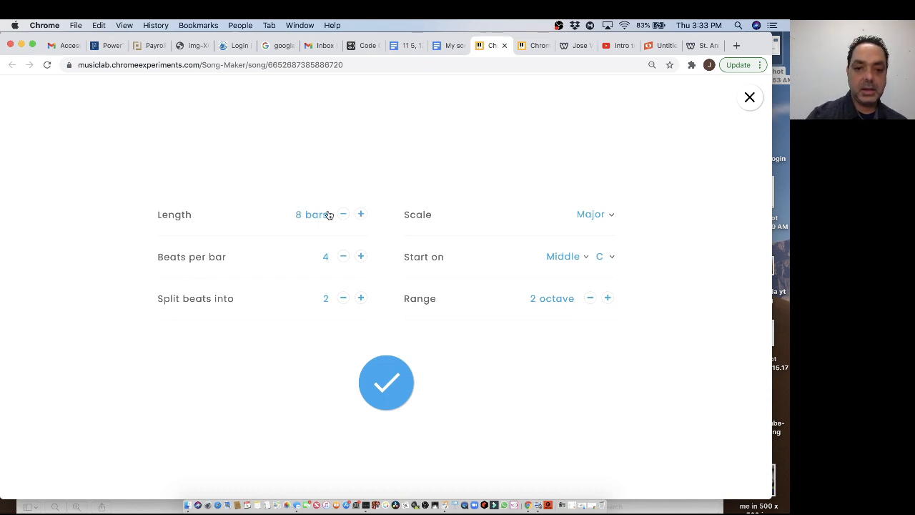
{"action": "left_click", "coordinate": [387, 383]}
- Review the original four bars against the empty added bars, and play back the existing melody
{"action": "left_click_drag", "start_coordinate": [335, 440], "coordinate": [703, 442]}
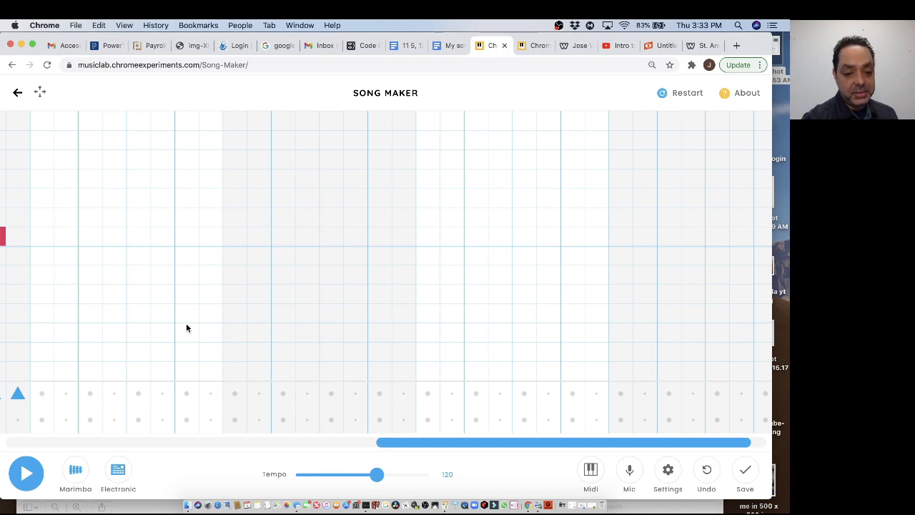
{"action": "scroll", "coordinate": [186, 328], "scroll_direction": "left", "scroll_amount": 10}
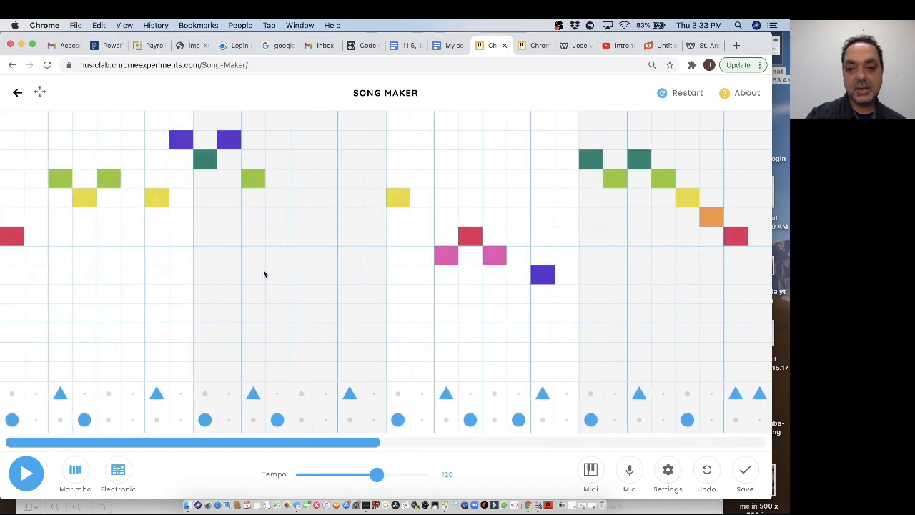
{"action": "scroll", "coordinate": [263, 273], "scroll_direction": "right", "scroll_amount": 4}
{"action": "scroll", "coordinate": [263, 274], "scroll_direction": "left", "scroll_amount": 4}
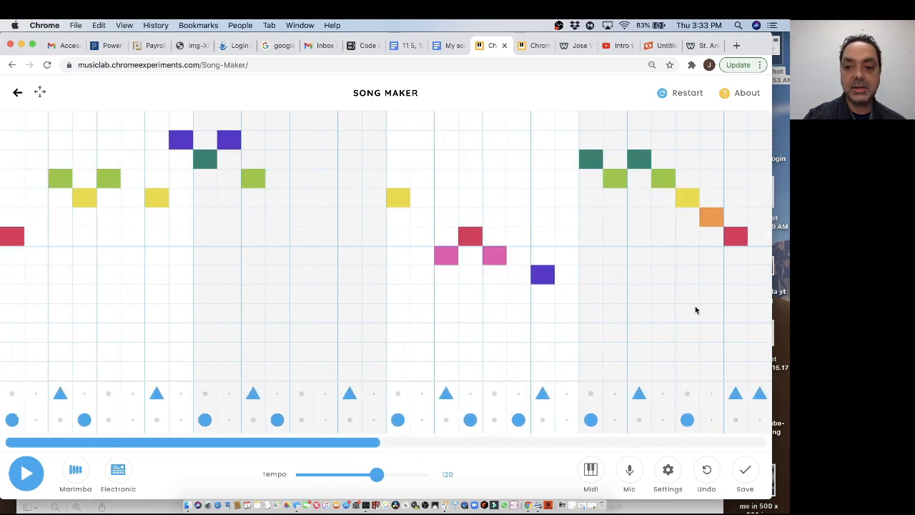
{"action": "scroll", "coordinate": [697, 311], "scroll_direction": "right", "scroll_amount": 10}
{"action": "scroll", "coordinate": [696, 310], "scroll_direction": "left", "scroll_amount": 2}
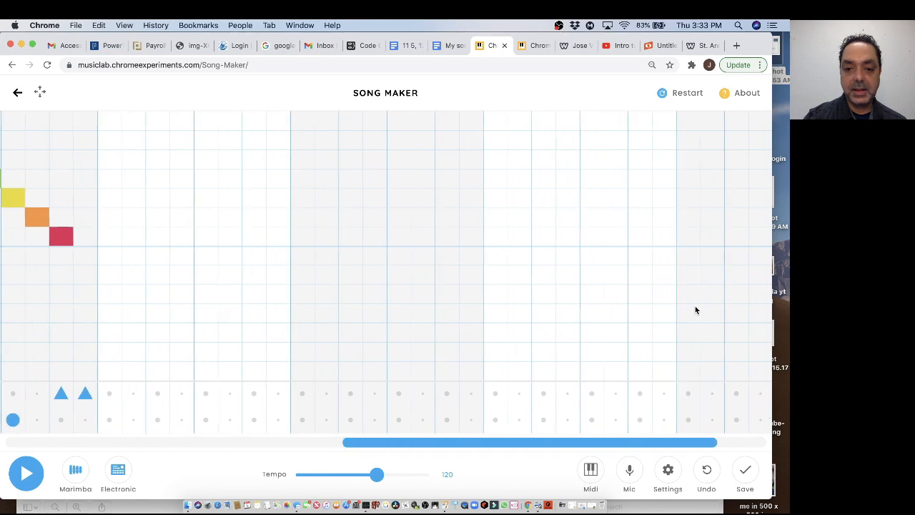
{"action": "scroll", "coordinate": [695, 310], "scroll_direction": "right", "scroll_amount": 1}
{"action": "scroll", "coordinate": [356, 327], "scroll_direction": "right", "scroll_amount": 2}
{"action": "scroll", "coordinate": [356, 328], "scroll_direction": "left", "scroll_amount": 10}
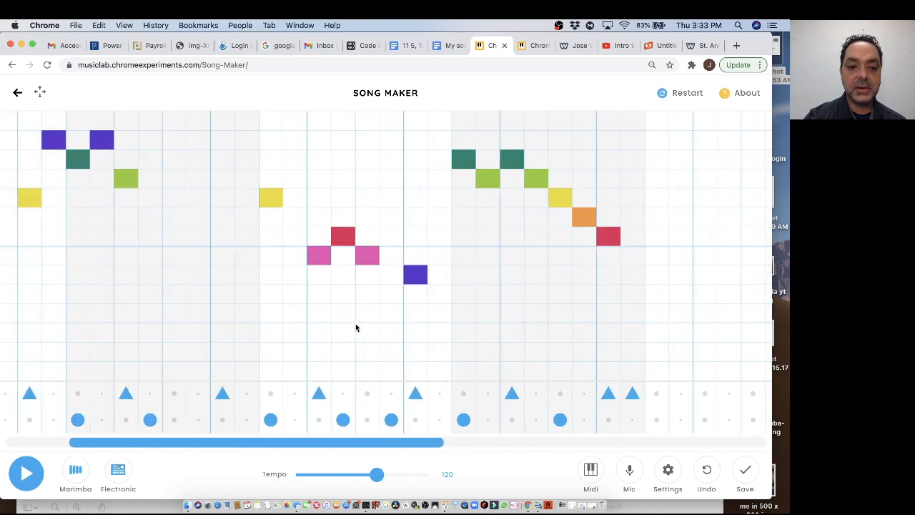
{"action": "scroll", "coordinate": [726, 272], "scroll_direction": "right", "scroll_amount": 3}
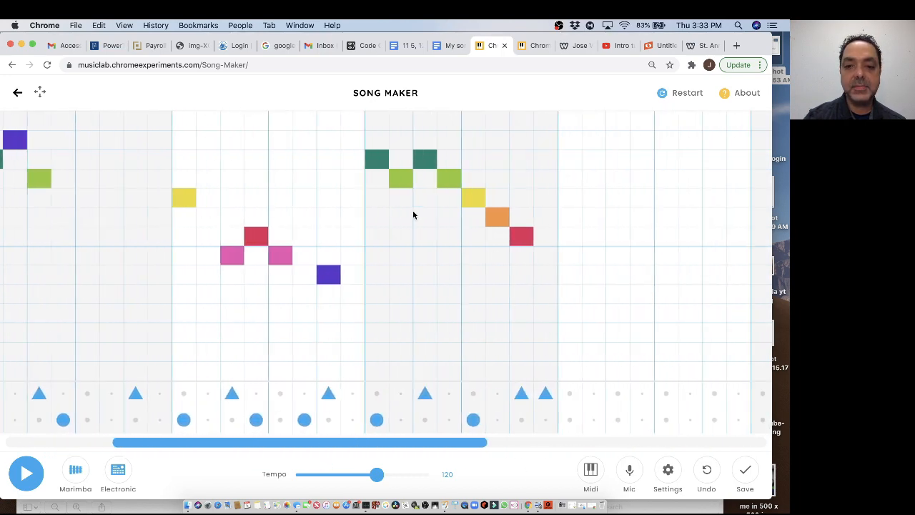
{"action": "scroll", "coordinate": [659, 258], "scroll_direction": "right", "scroll_amount": 5}
{"action": "scroll", "coordinate": [659, 258], "scroll_direction": "left", "scroll_amount": 8}
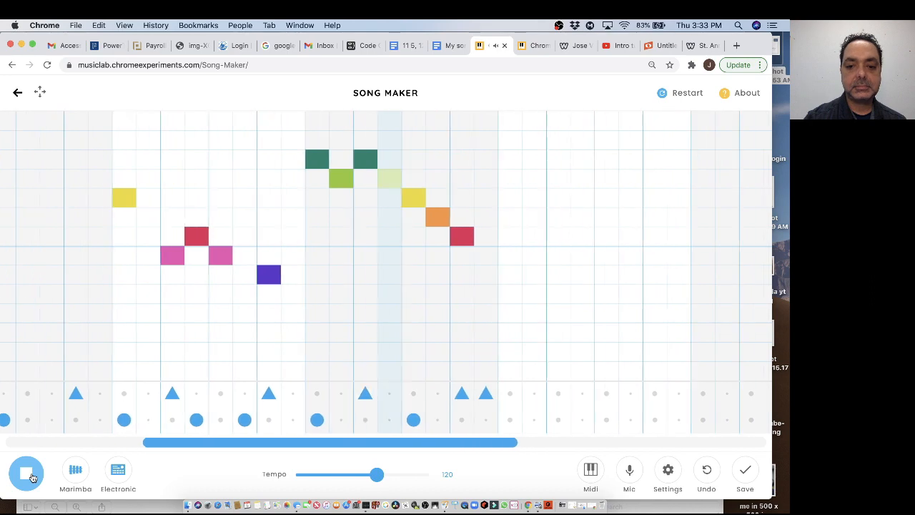
{"action": "left_click", "coordinate": [26, 473]}
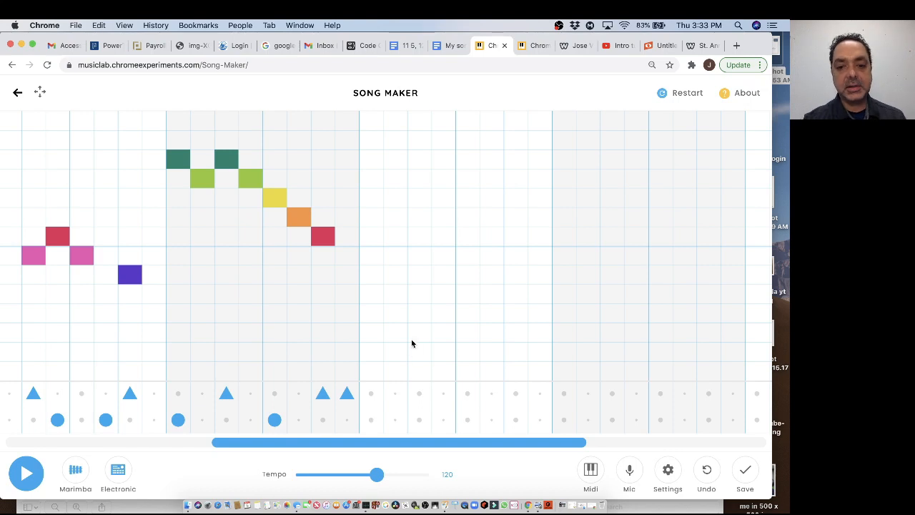
- Add circle drum hits on beats 1, 2 and 3 of bar 5 and a triangle hit on beat 4
{"action": "scroll", "coordinate": [411, 343], "scroll_direction": "right", "scroll_amount": 5}
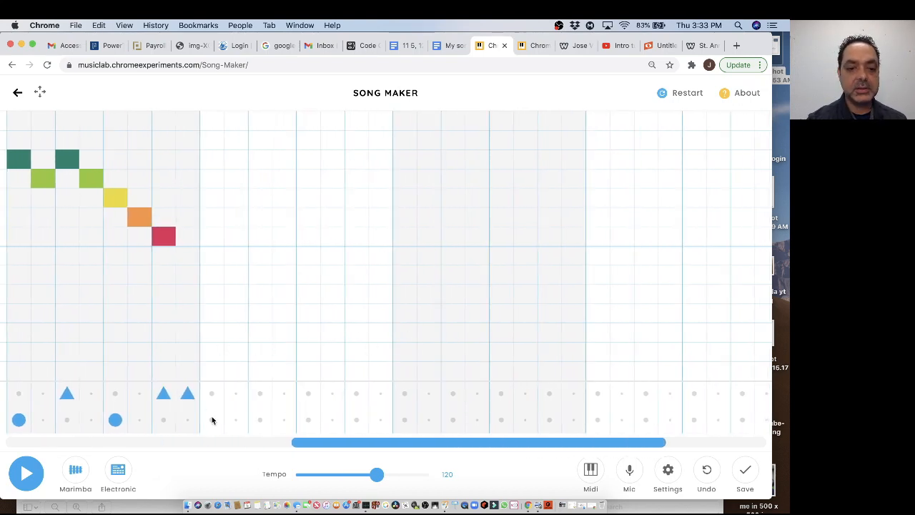
{"action": "left_click", "coordinate": [211, 419]}
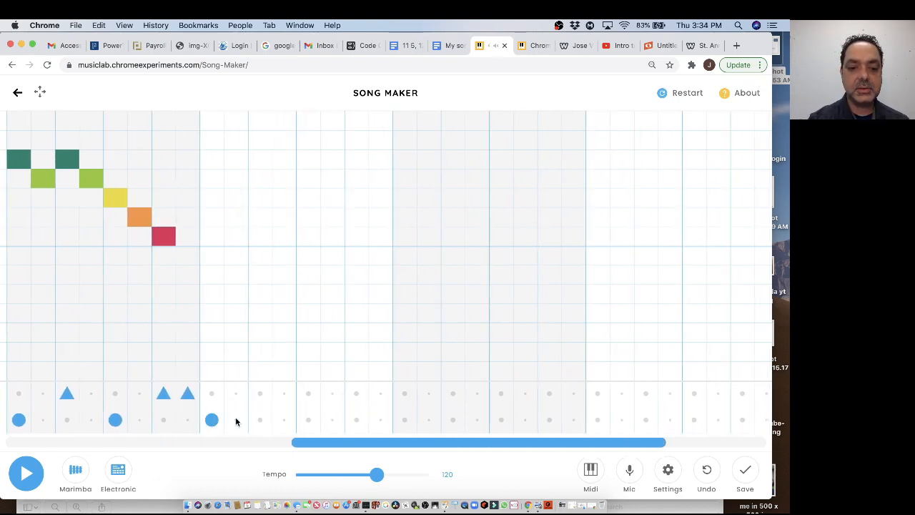
{"action": "left_click", "coordinate": [261, 421]}
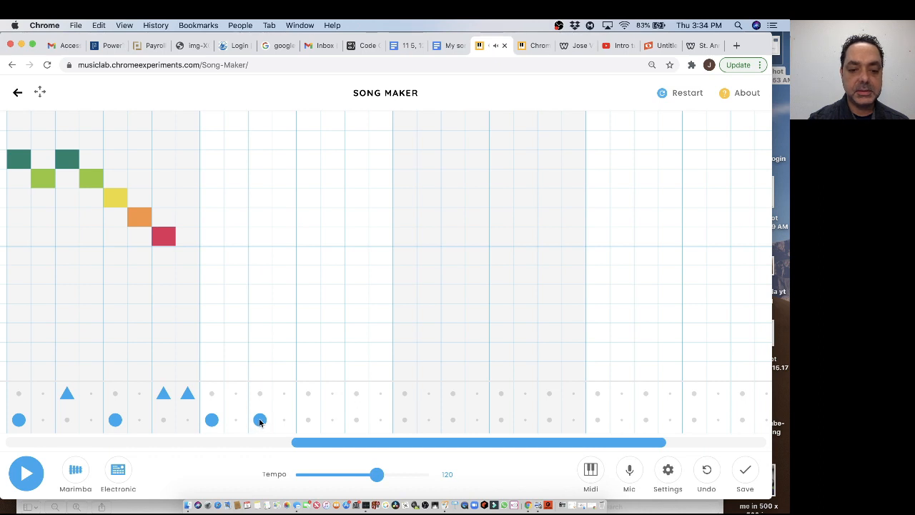
{"action": "left_click", "coordinate": [308, 421]}
{"action": "left_click", "coordinate": [356, 394]}
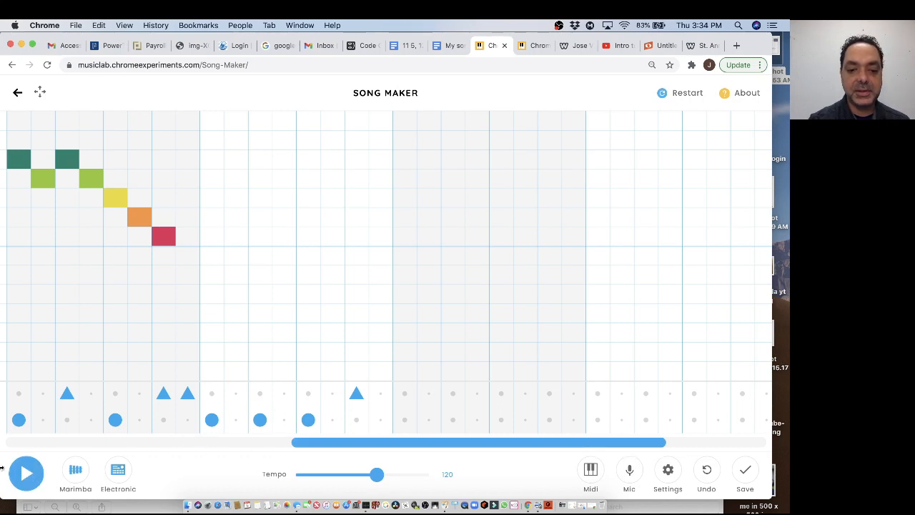
- Play the song from the beginning through the new bar 5 percussion, and stop playback
{"action": "mouse_move", "coordinate": [507, 440]}
{"action": "left_mouse_down"}
{"action": "mouse_move", "coordinate": [271, 442]}
{"action": "mouse_move", "coordinate": [501, 426]}
{"action": "left_mouse_up"}
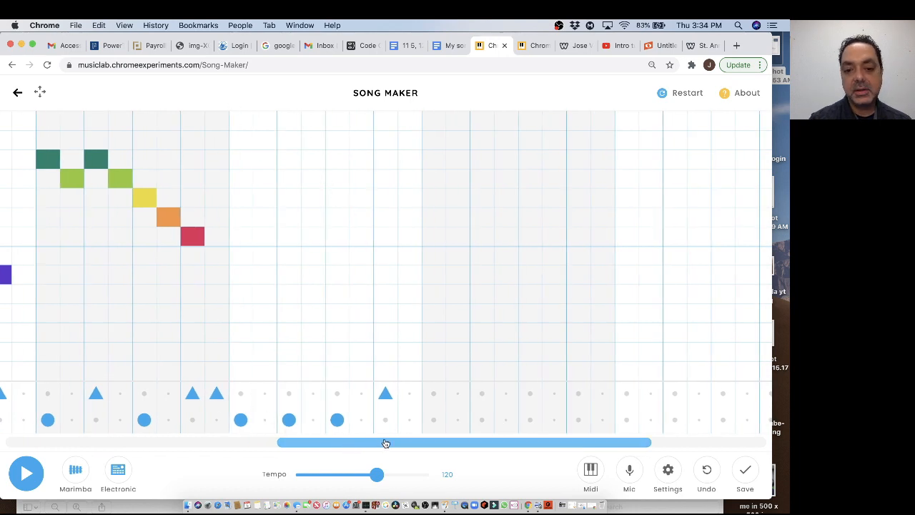
{"action": "left_click_drag", "start_coordinate": [386, 443], "coordinate": [75, 441]}
{"action": "left_click", "coordinate": [26, 476]}
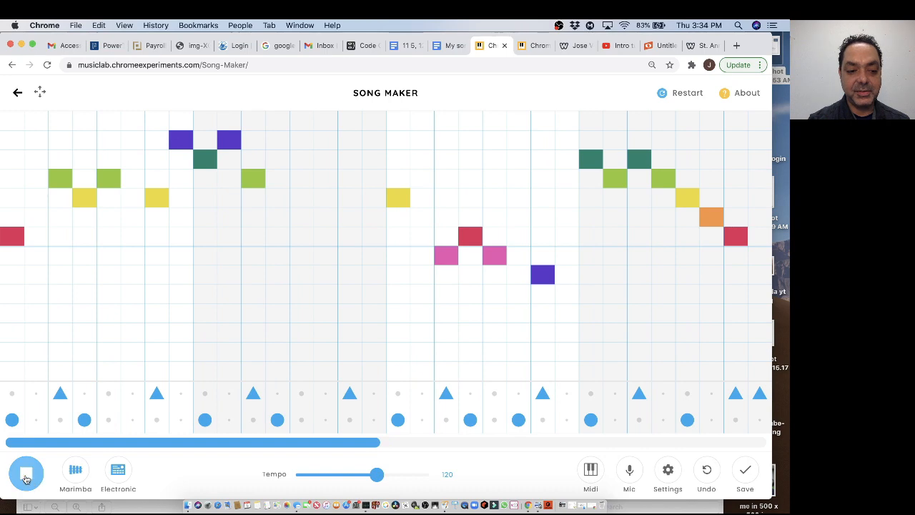
{"action": "left_click_drag", "start_coordinate": [97, 447], "coordinate": [302, 440]}
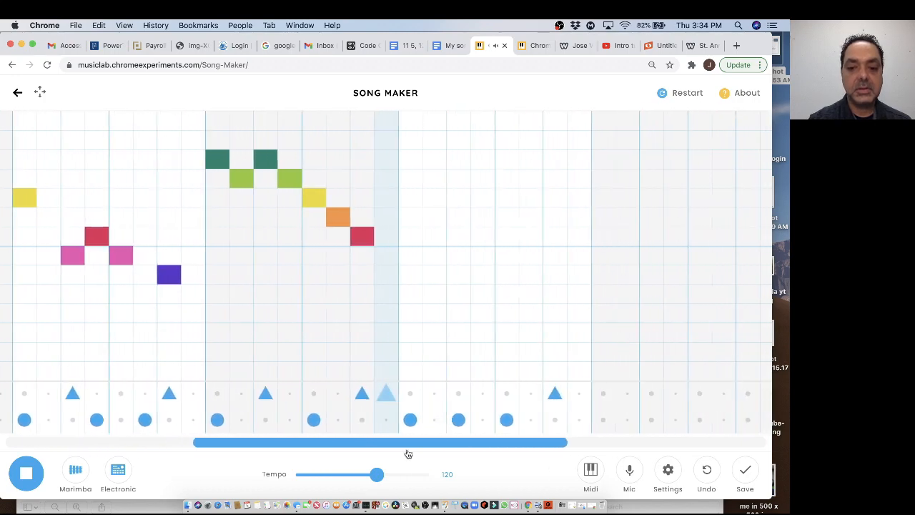
{"action": "left_click", "coordinate": [28, 475]}
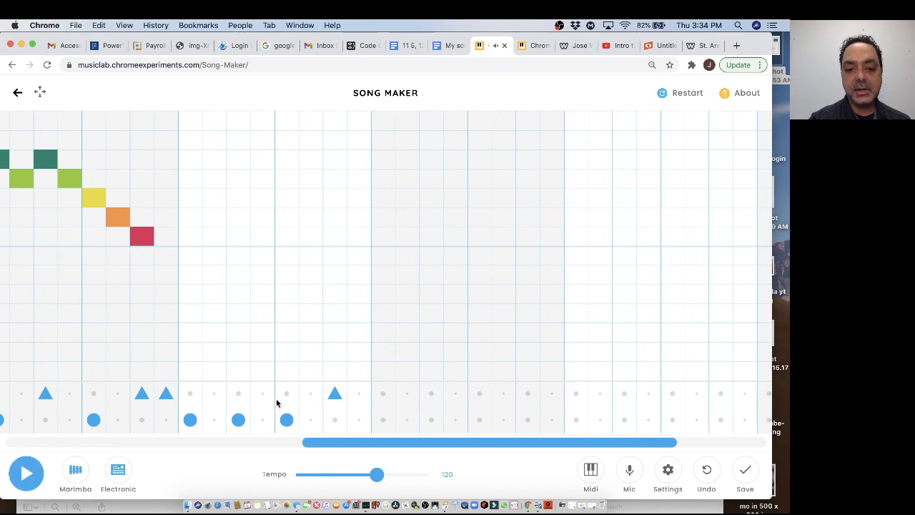
- Add a circle hit on beat 4 of bar 5 and shift the triangle hit to the second half of that beat
{"action": "left_click", "coordinate": [335, 420]}
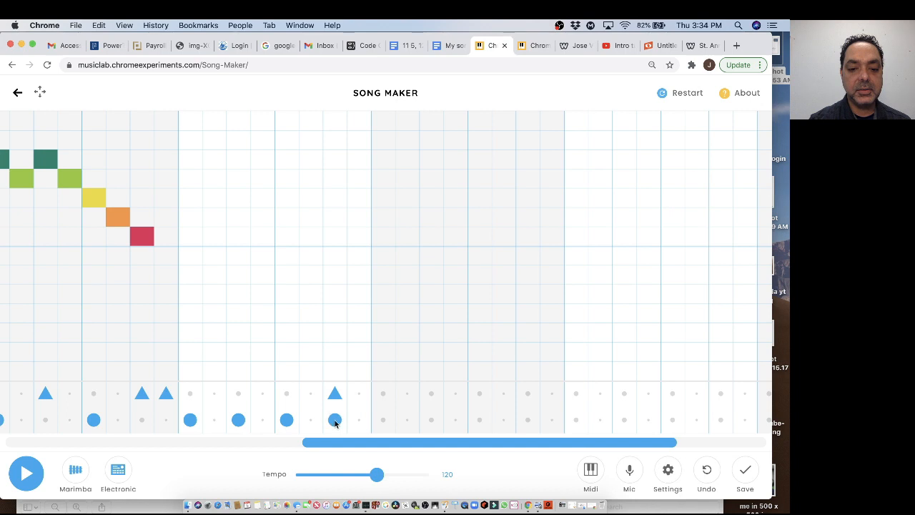
{"action": "left_click", "coordinate": [358, 394]}
{"action": "left_click", "coordinate": [336, 395]}
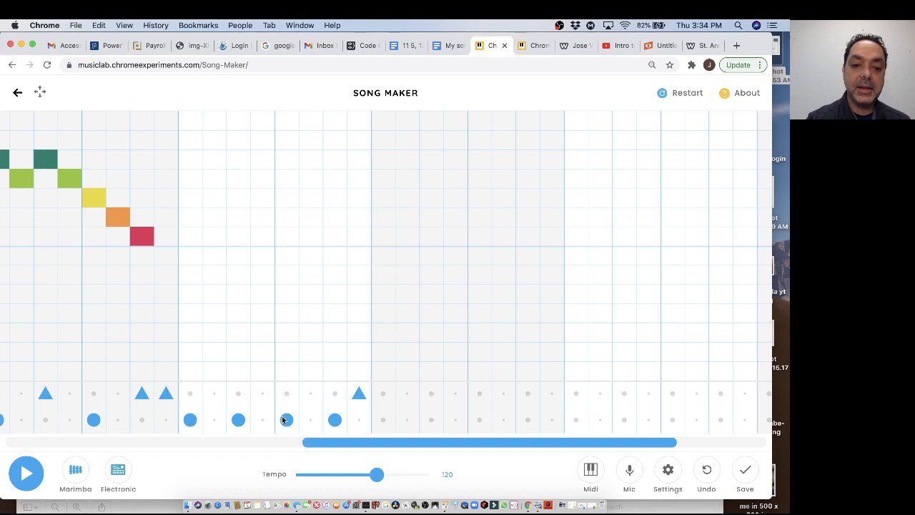
- Repeat the percussion in bar 6, with circles on all four beats and a triangle on beat 4's second half, and play the song from the start
{"action": "left_click", "coordinate": [383, 421]}
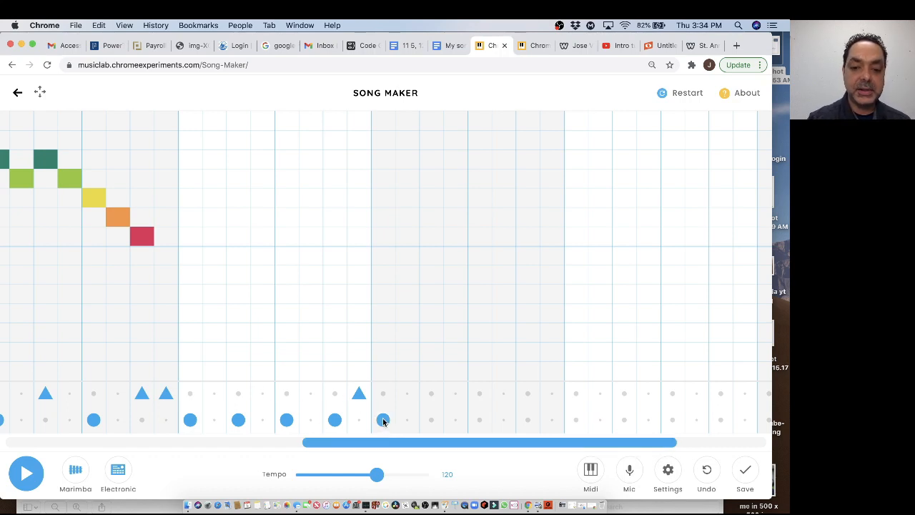
{"action": "left_click", "coordinate": [430, 421]}
{"action": "left_click", "coordinate": [478, 422]}
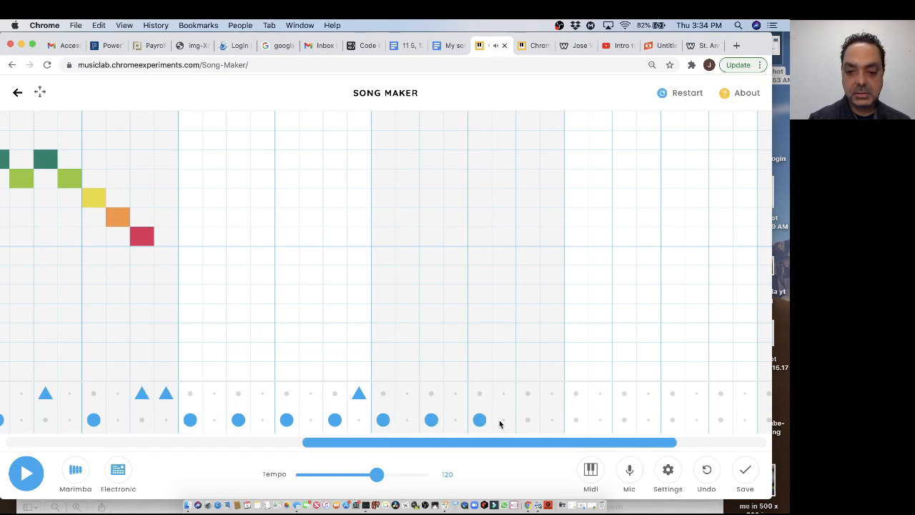
{"action": "left_click", "coordinate": [526, 421]}
{"action": "left_click", "coordinate": [552, 395]}
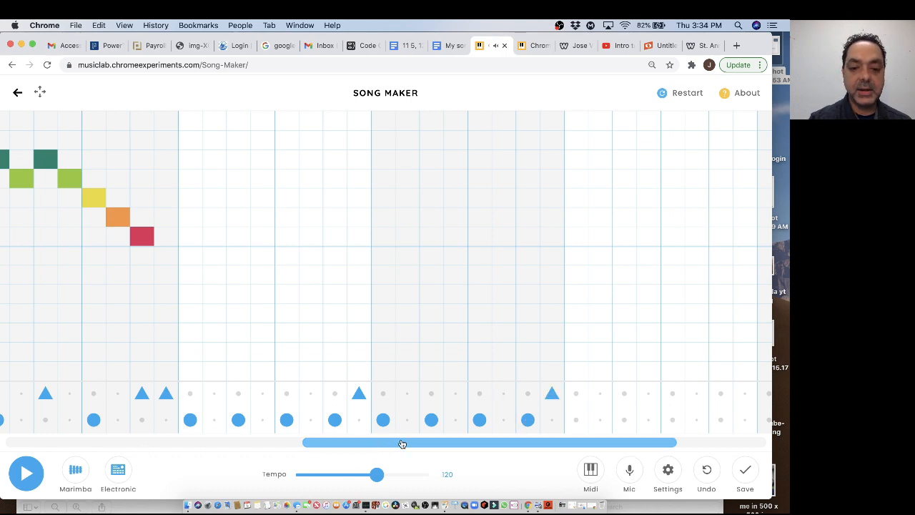
{"action": "left_click_drag", "start_coordinate": [403, 443], "coordinate": [106, 443]}
{"action": "left_click", "coordinate": [23, 476]}
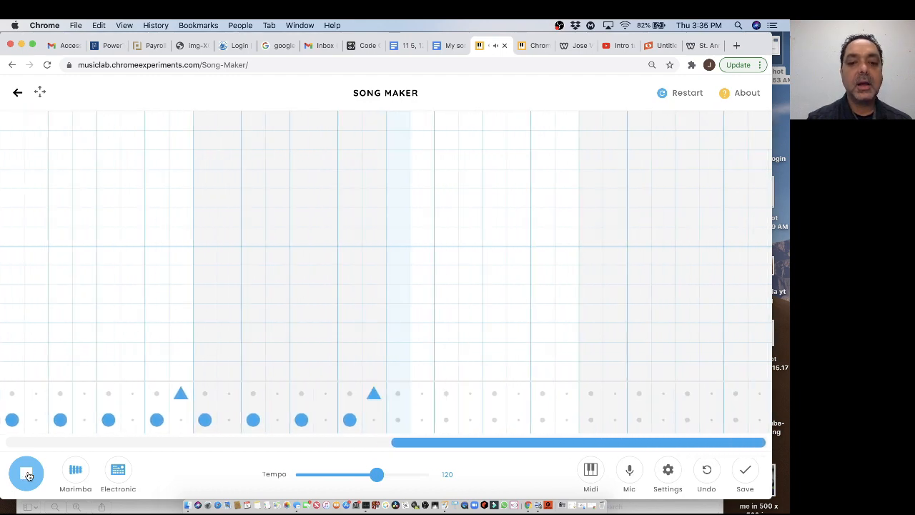
- Fill bar 7 with circle hits on all four beats and a triangle on the second half of beat 4
{"action": "left_click", "coordinate": [439, 420]}
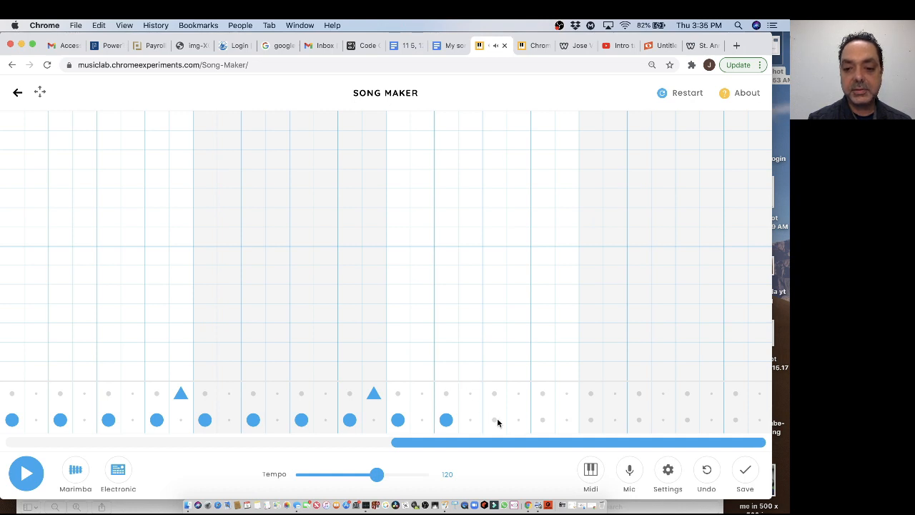
{"action": "left_click", "coordinate": [495, 420]}
{"action": "left_click", "coordinate": [541, 421]}
{"action": "left_click", "coordinate": [566, 395]}
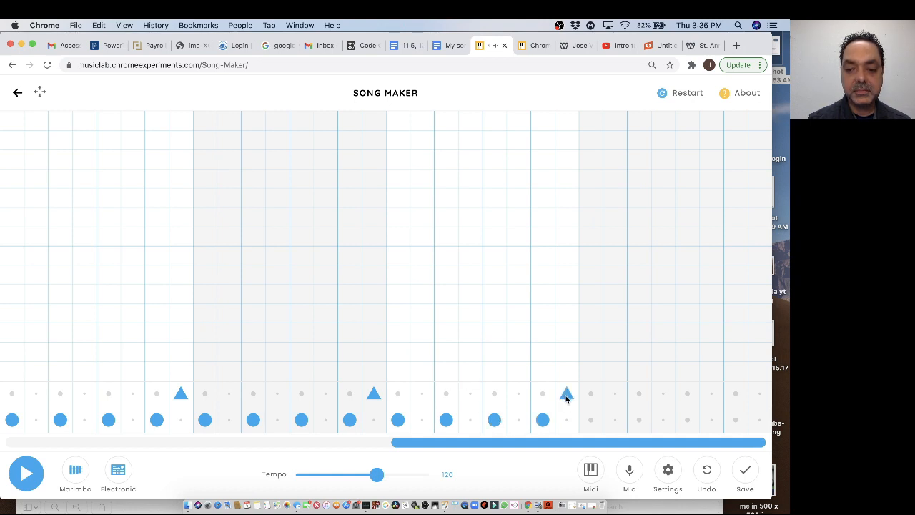
- Fill bar 8's percussion with circles on beats 1 to 3 and triangles on beat 3's second half and both halves of beat 4
{"action": "left_click", "coordinate": [591, 421]}
{"action": "left_click", "coordinate": [638, 422]}
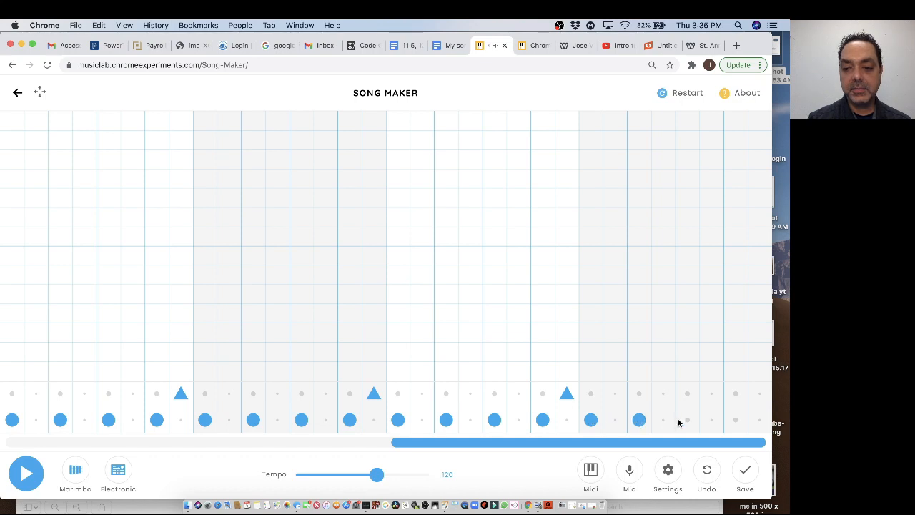
{"action": "left_click", "coordinate": [687, 420]}
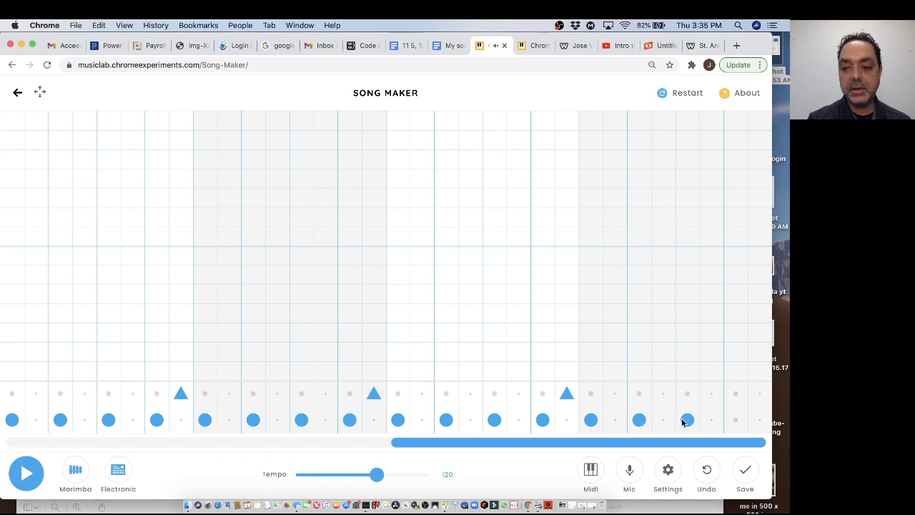
{"action": "left_click", "coordinate": [711, 396]}
{"action": "left_click", "coordinate": [735, 395]}
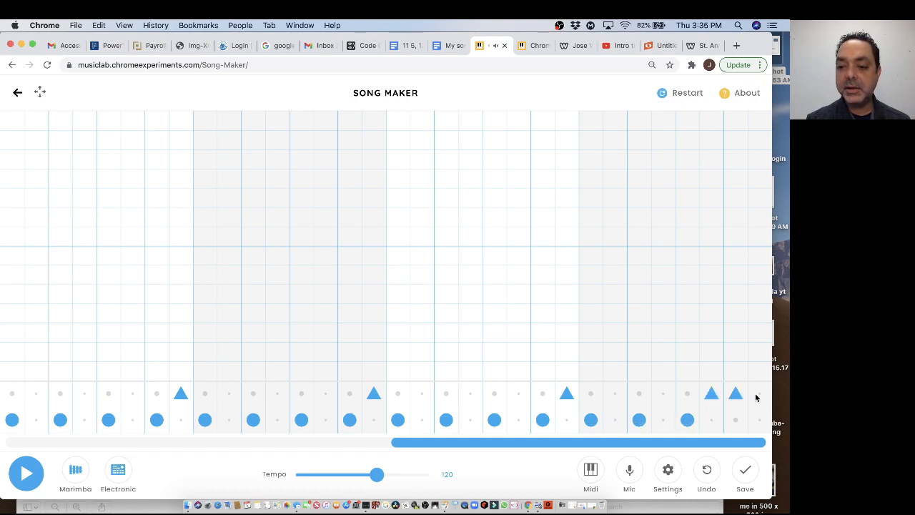
{"action": "left_click", "coordinate": [758, 396]}
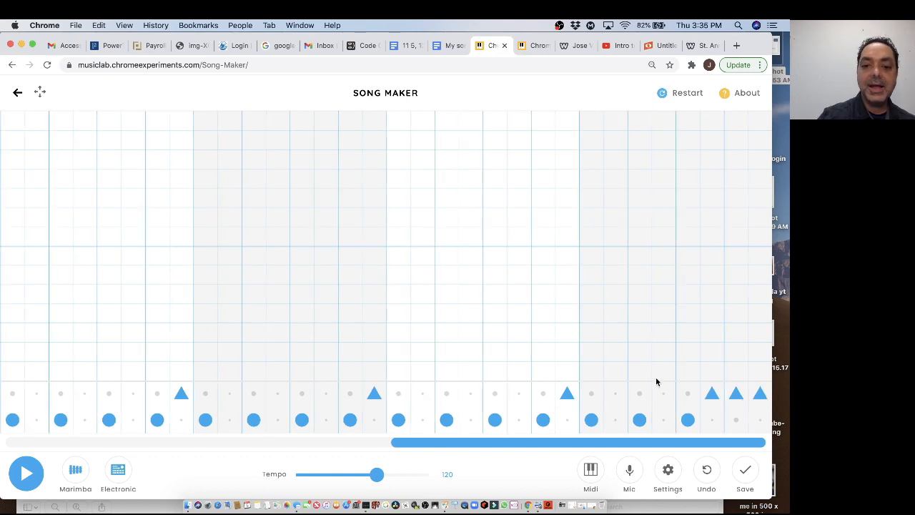
- Start the bar 5 melody with dark green notes on beat 1 and both halves of beat 2, plus light green notes on beat 4 and bar 6's beat 1
{"action": "left_click_drag", "start_coordinate": [631, 441], "coordinate": [475, 451]}
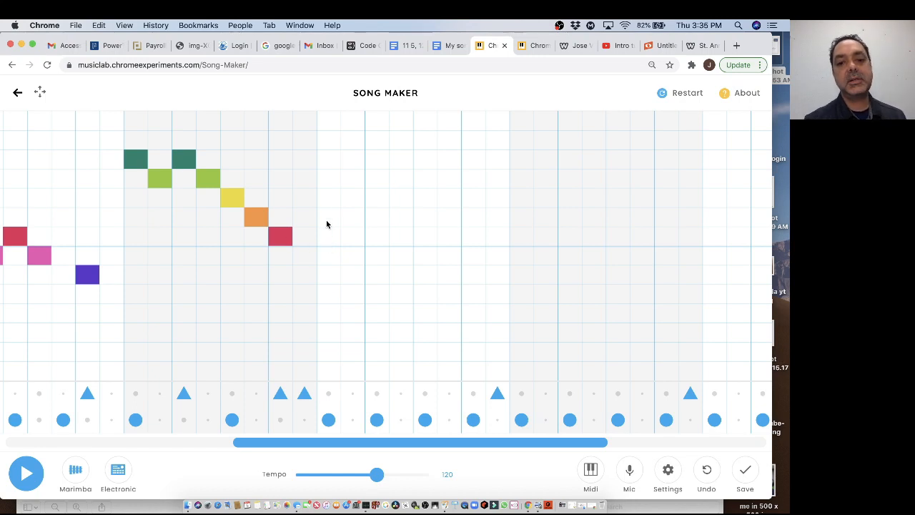
{"action": "left_click", "coordinate": [329, 159]}
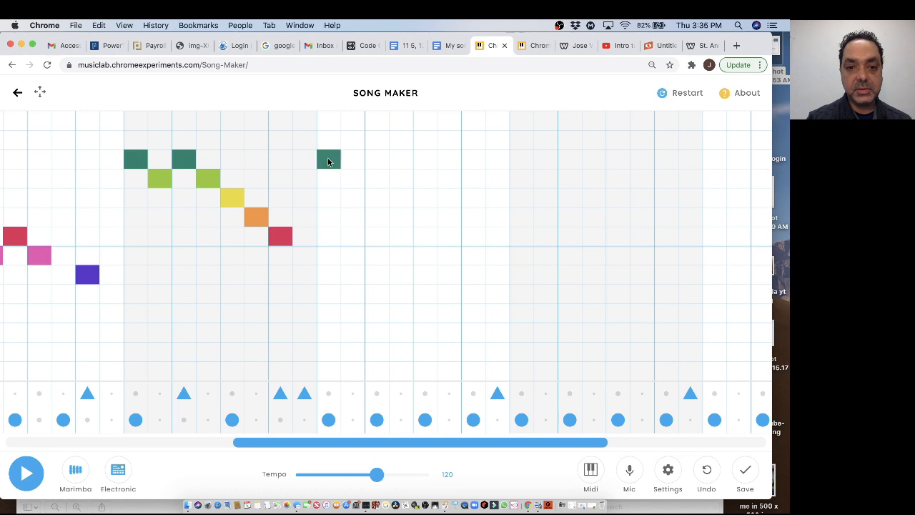
{"action": "left_click", "coordinate": [329, 339]}
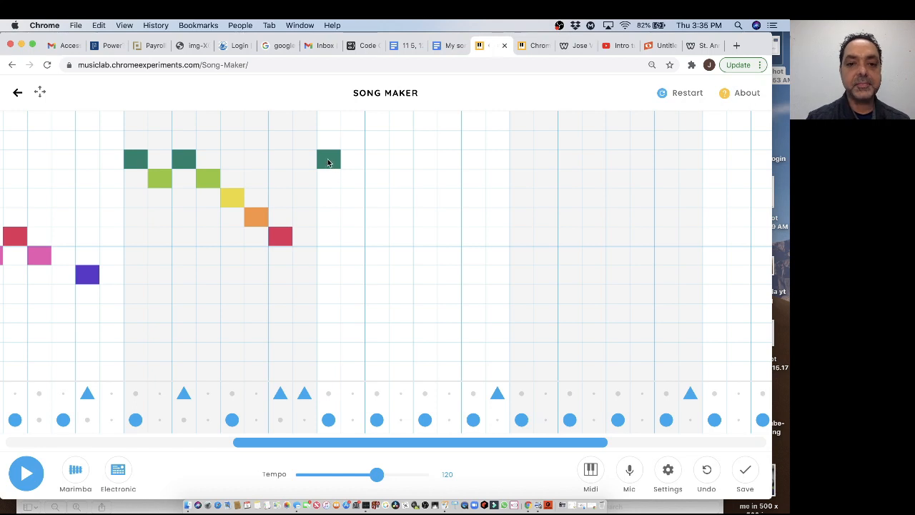
{"action": "left_click", "coordinate": [377, 160]}
{"action": "left_click", "coordinate": [396, 163]}
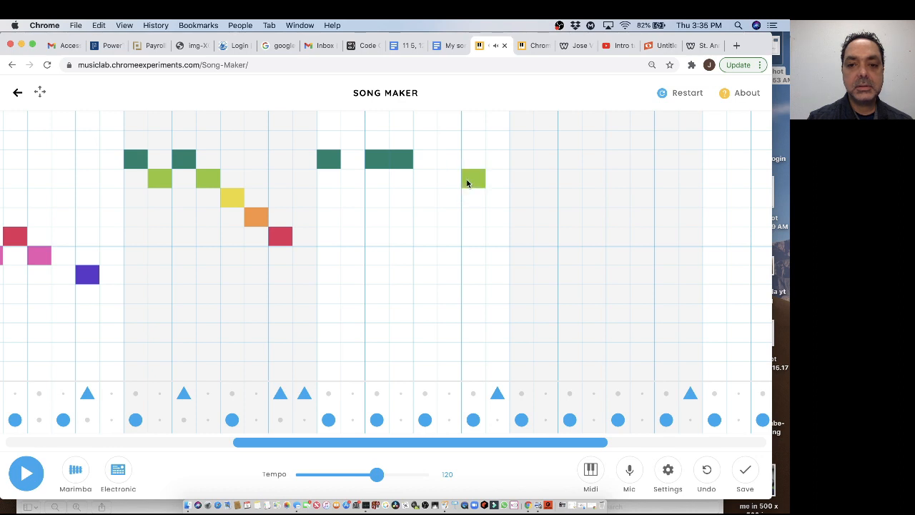
{"action": "left_click", "coordinate": [520, 183]}
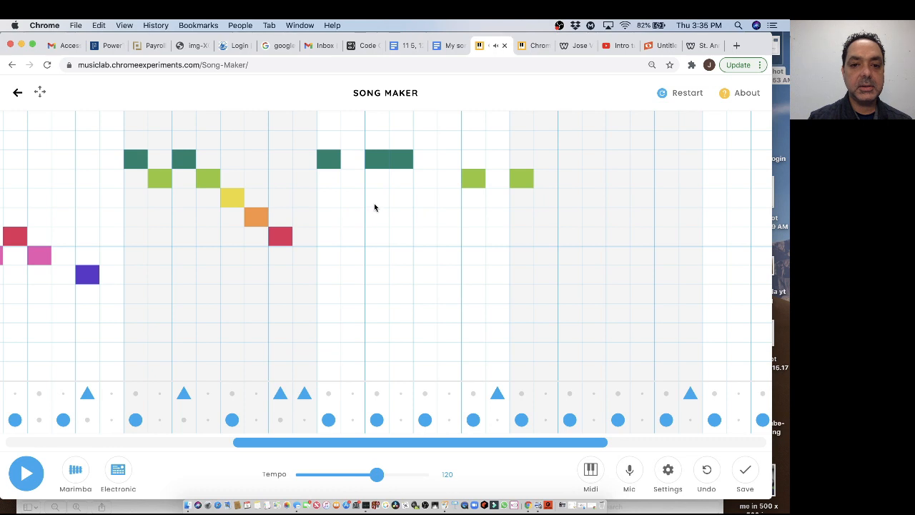
- Play the song from the beginning into the new bar 5 melody, and stop playback
{"action": "scroll", "coordinate": [375, 208], "scroll_direction": "left", "scroll_amount": 6}
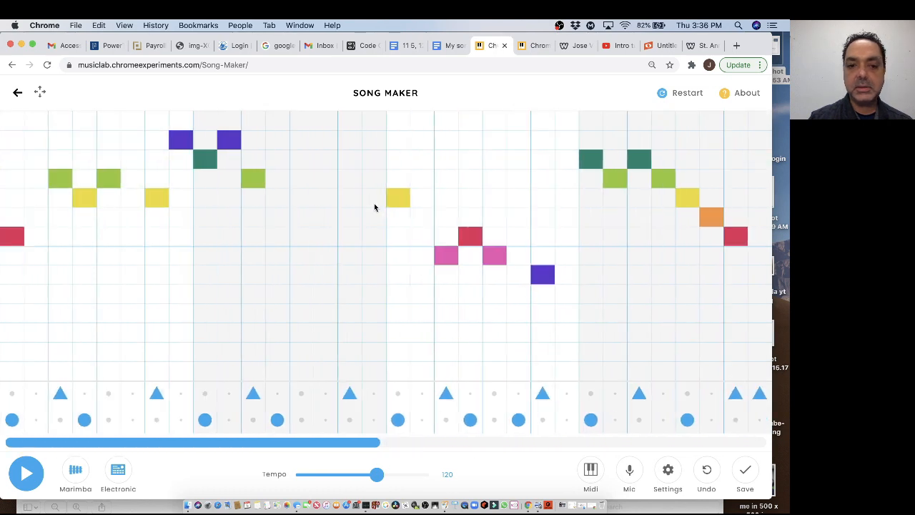
{"action": "left_click", "coordinate": [26, 472]}
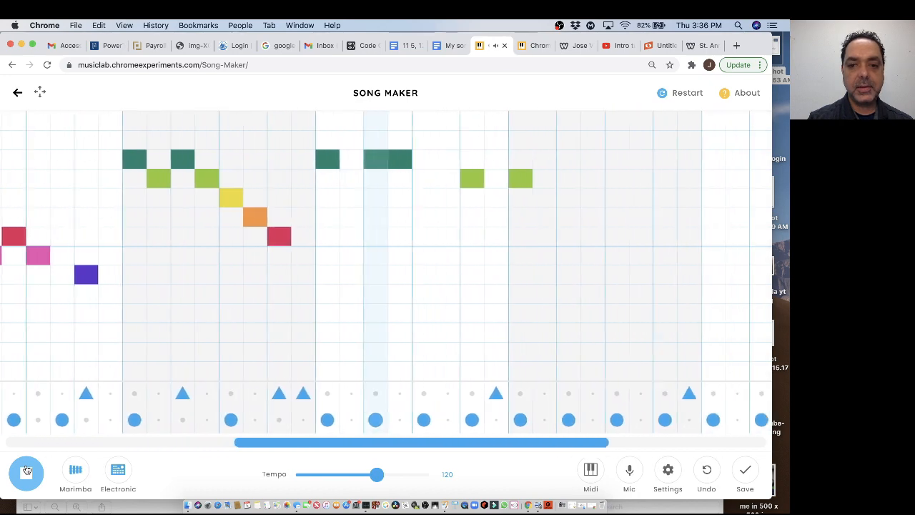
{"action": "left_click", "coordinate": [27, 470]}
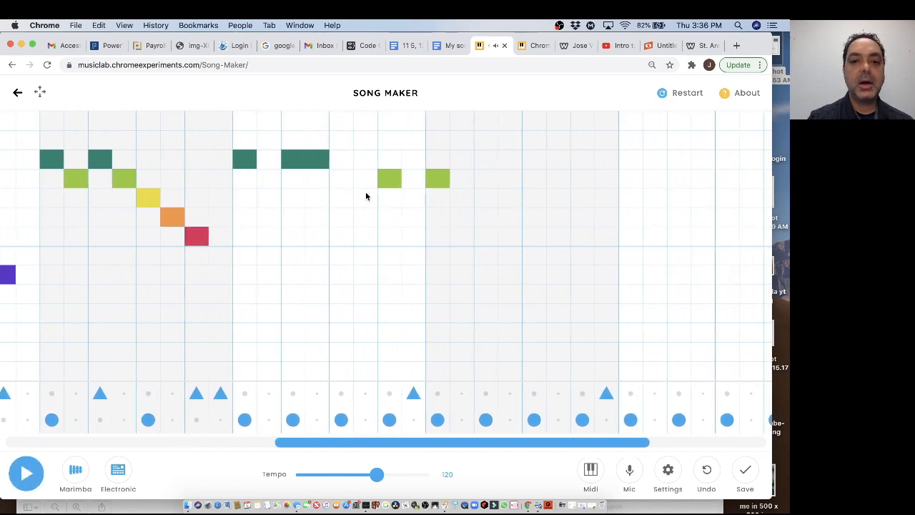
- Add a dark green note on beat 3 of bar 5 and replace beat 4's light green note with a dark green one
{"action": "left_click", "coordinate": [336, 161]}
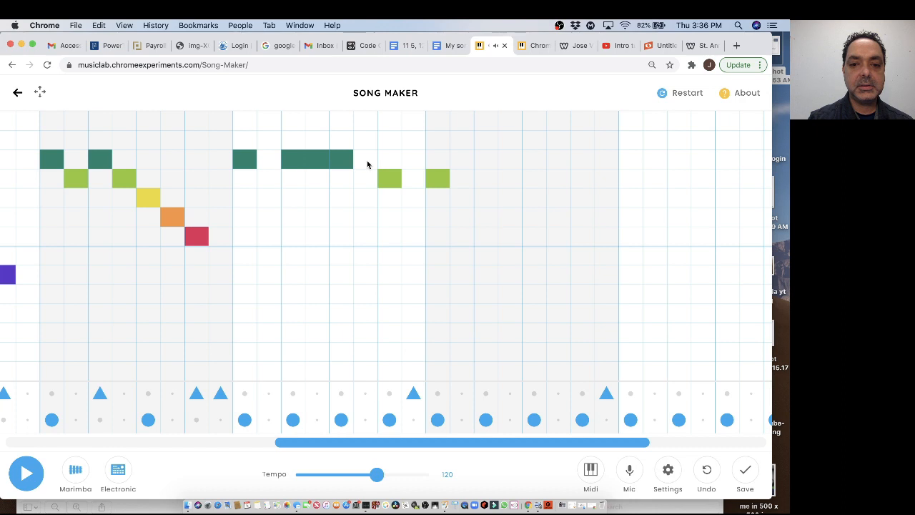
{"action": "left_click", "coordinate": [384, 162]}
{"action": "left_click", "coordinate": [384, 182]}
- Complete the bar 6 melody with light green notes on both halves of beat 2 and on beats 3 and 4
{"action": "left_click", "coordinate": [443, 180]}
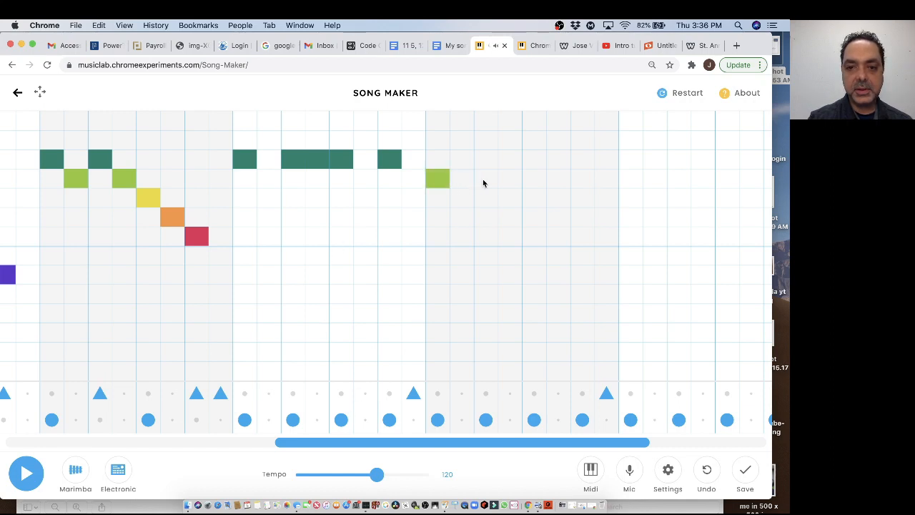
{"action": "left_click", "coordinate": [511, 183]}
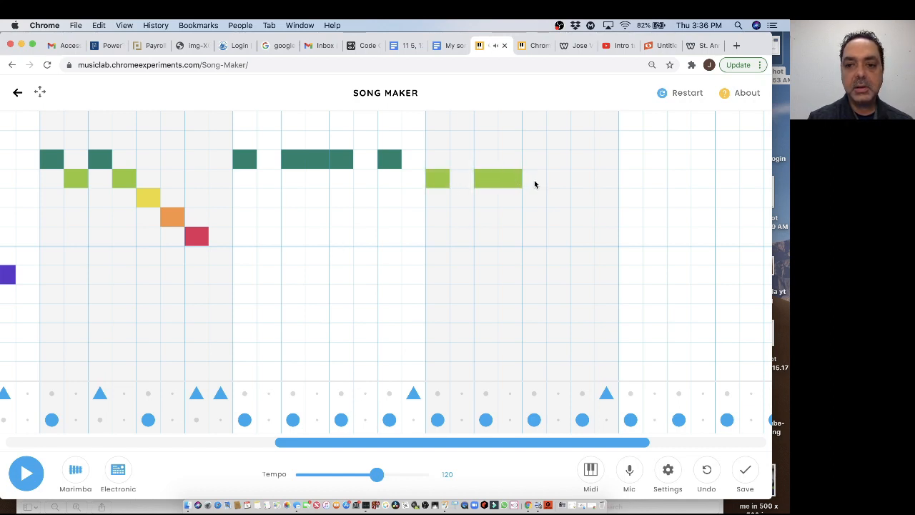
{"action": "left_click", "coordinate": [535, 184]}
{"action": "left_click", "coordinate": [580, 184]}
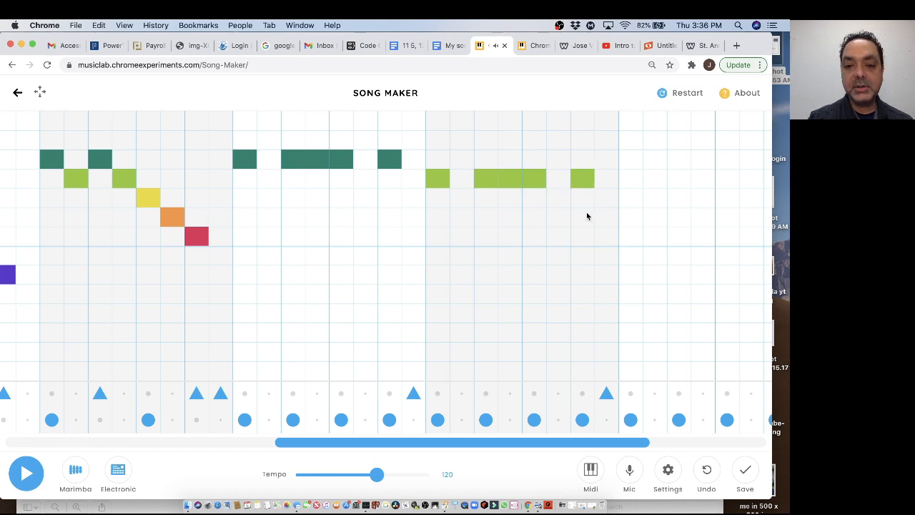
- Repeat the melody rhythm in bar 7 with yellow notes on beat 1, both halves of beat 2, and beats 3 and 4
{"action": "scroll", "coordinate": [542, 234], "scroll_direction": "right", "scroll_amount": 5}
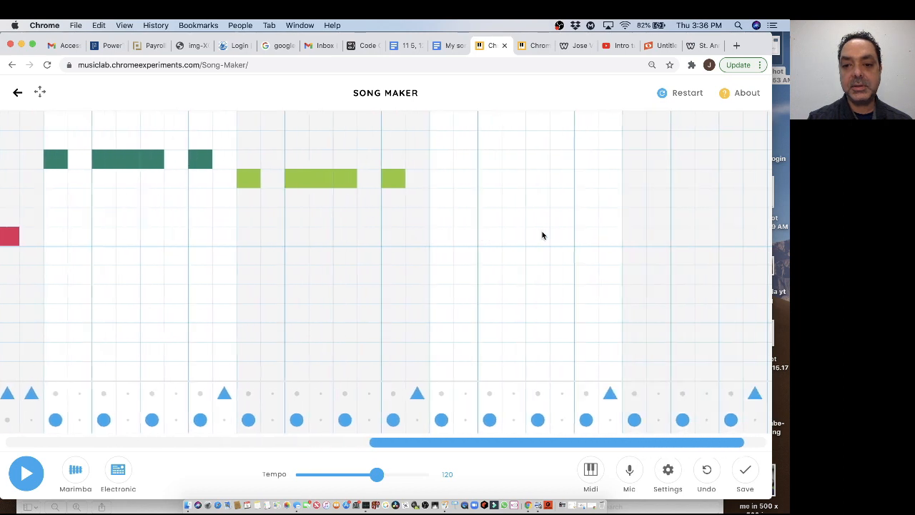
{"action": "left_click", "coordinate": [425, 199]}
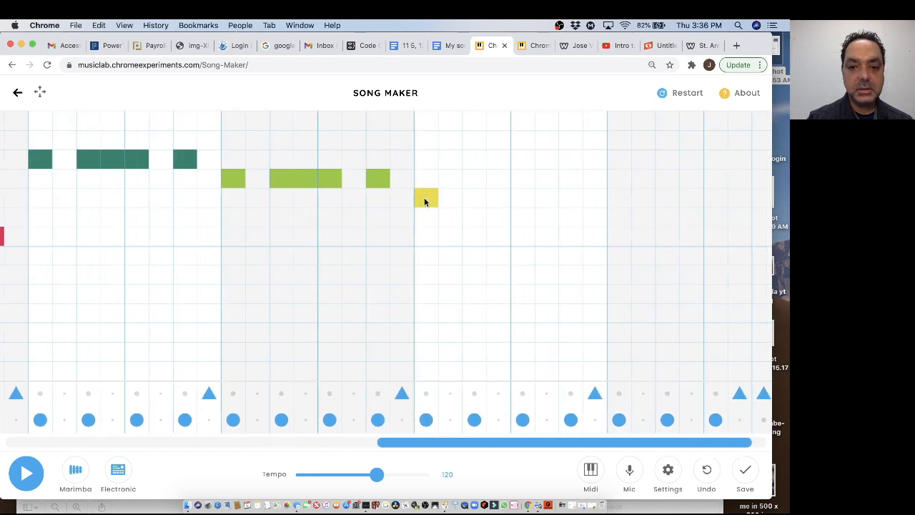
{"action": "left_click", "coordinate": [469, 199]}
{"action": "left_click", "coordinate": [499, 201]}
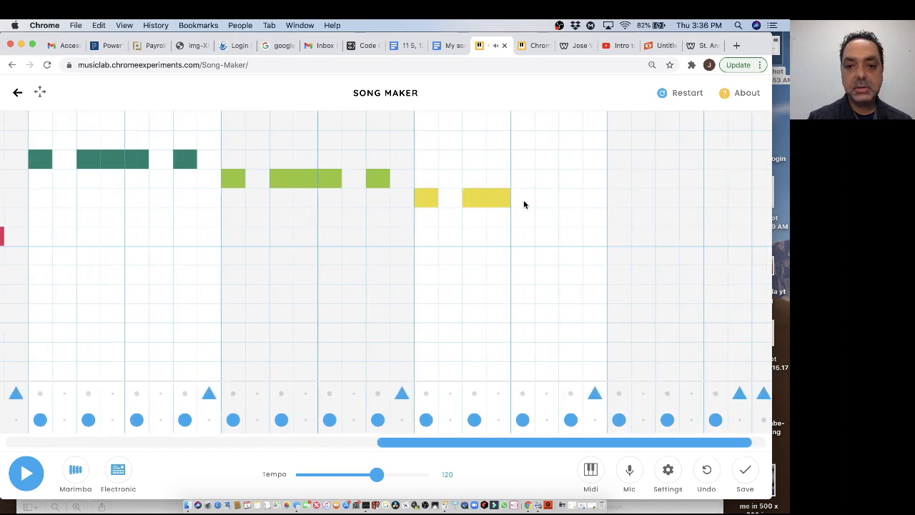
{"action": "left_click", "coordinate": [570, 199]}
- Fill bar 8's melody with orange on beat 1, yellow on beat 2, and dark green on both halves of beat 3 and on beat 4
{"action": "scroll", "coordinate": [609, 224], "scroll_direction": "right", "scroll_amount": 1}
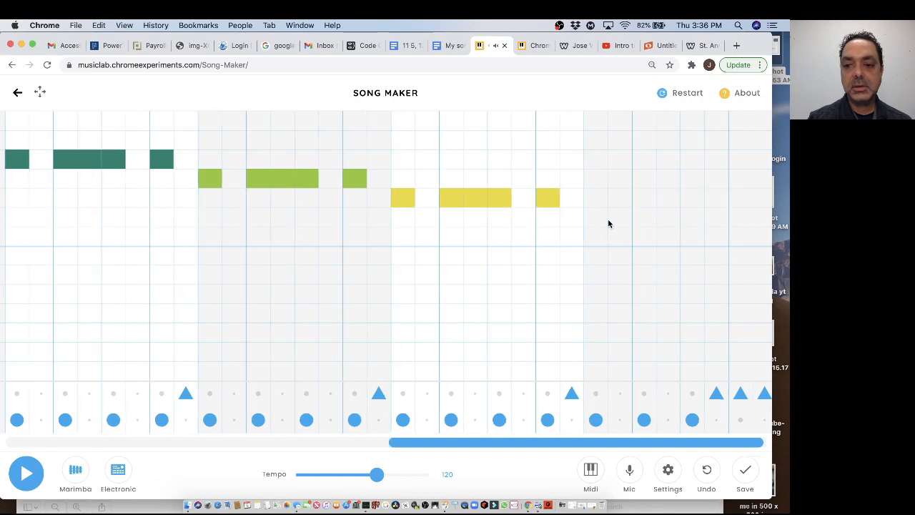
{"action": "left_click", "coordinate": [588, 224]}
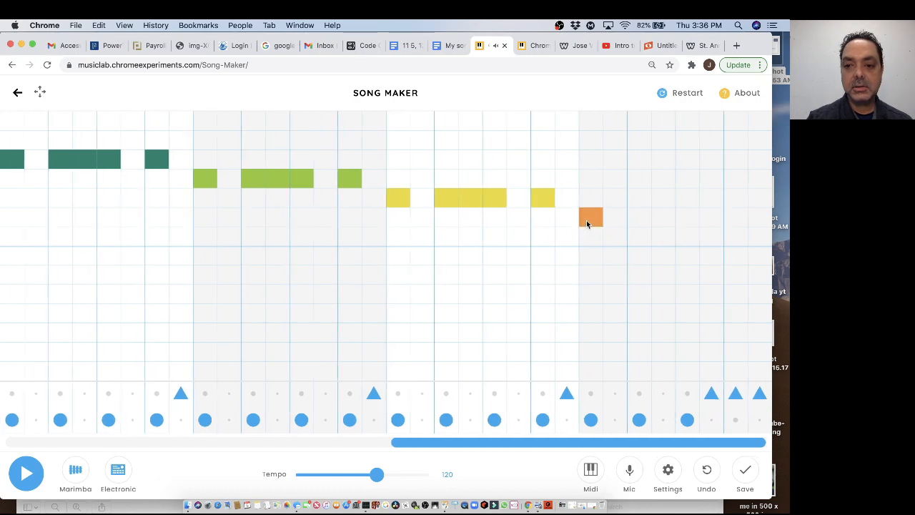
{"action": "left_click", "coordinate": [635, 202]}
{"action": "left_click", "coordinate": [687, 163]}
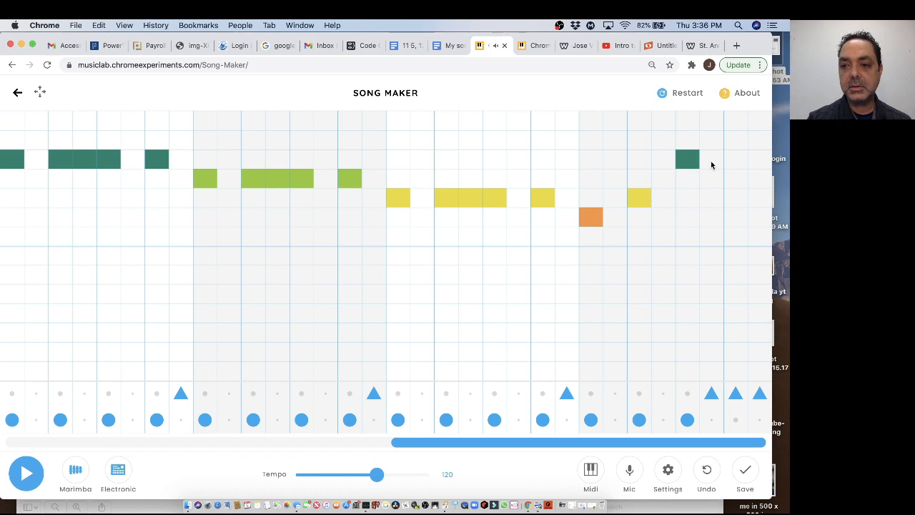
{"action": "left_click", "coordinate": [710, 160]}
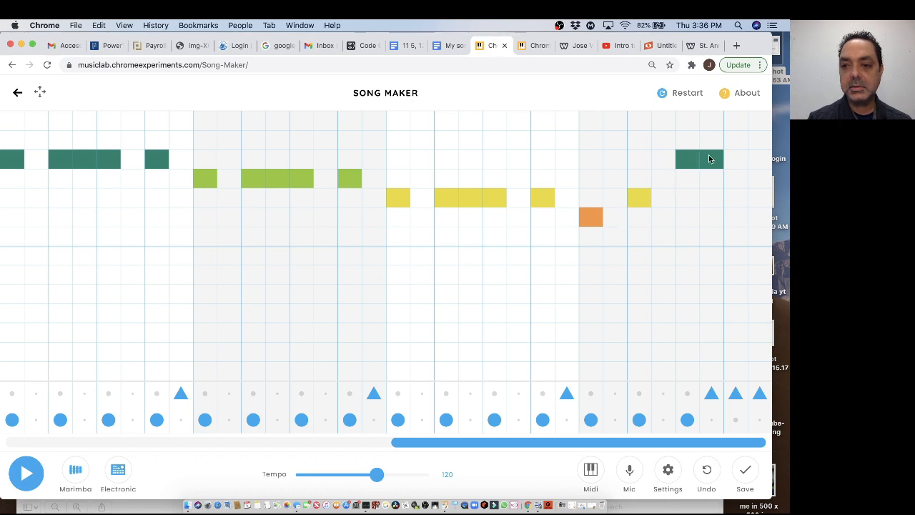
{"action": "left_click", "coordinate": [735, 160]}
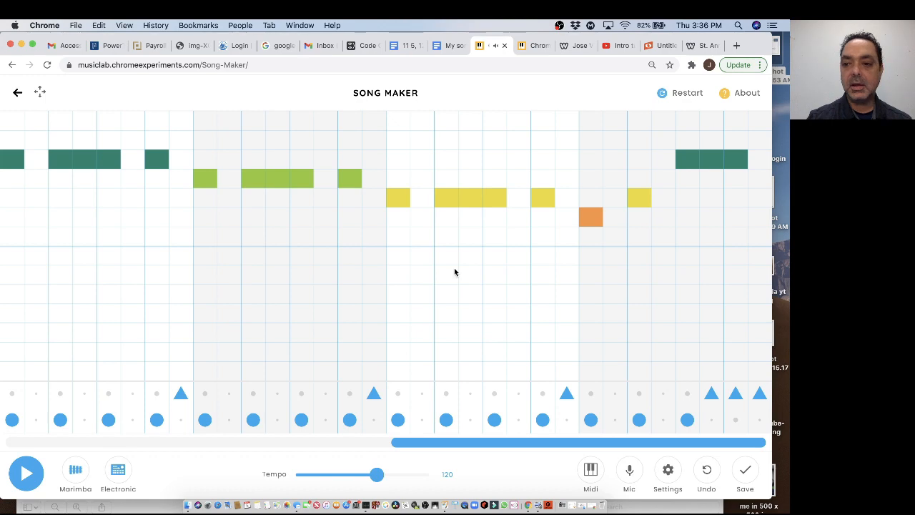
- Play the whole eight-bar song from the beginning, and stop playback
{"action": "scroll", "coordinate": [454, 267], "scroll_direction": "left", "scroll_amount": 10}
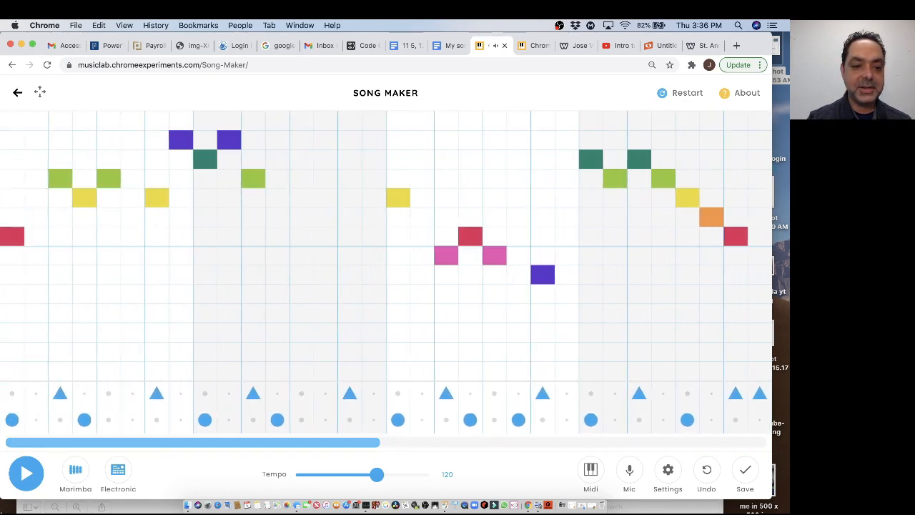
{"action": "left_click", "coordinate": [27, 475]}
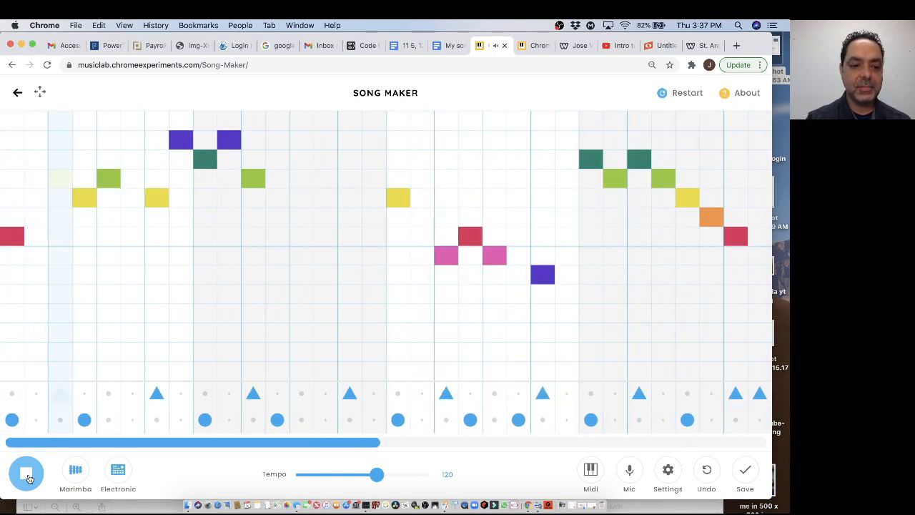
{"action": "left_click", "coordinate": [29, 478]}
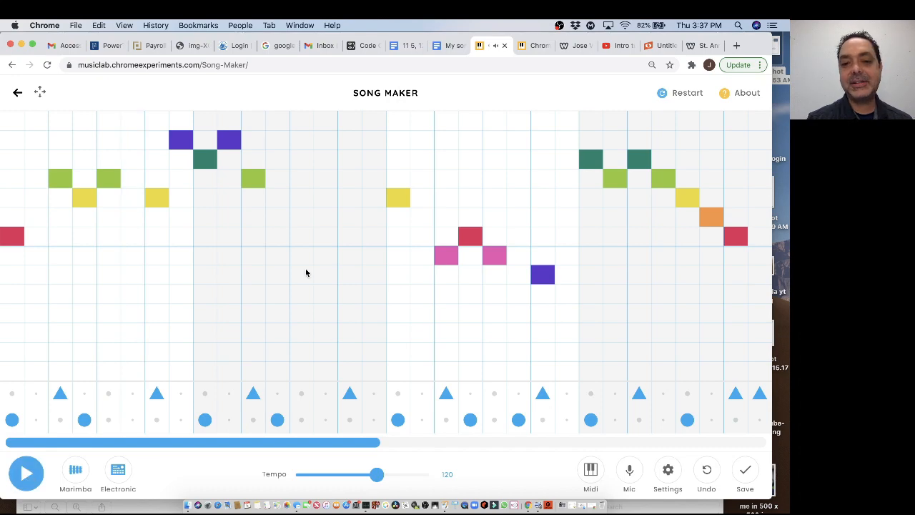
- Change the note on beat 2's second half to light green in bar 5, yellow in bar 6 and light green in bar 7
{"action": "scroll", "coordinate": [306, 273], "scroll_direction": "right", "scroll_amount": 10}
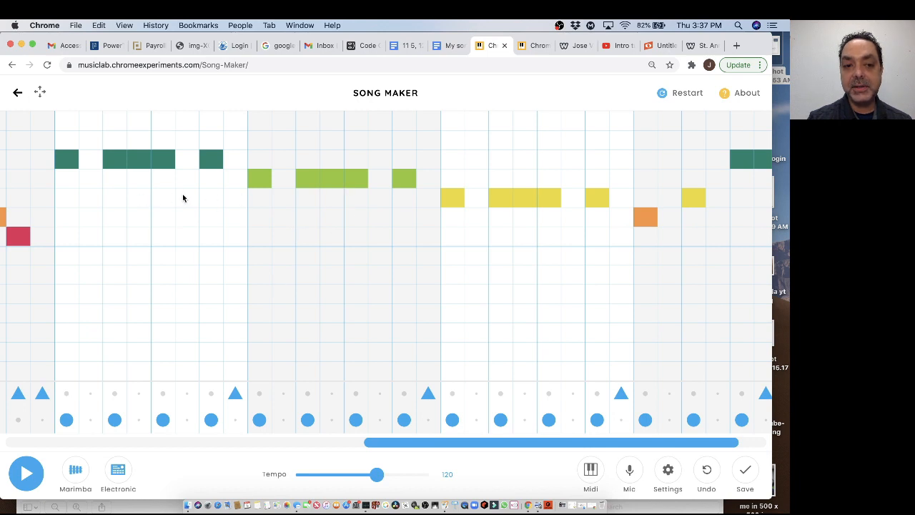
{"action": "left_click", "coordinate": [138, 164]}
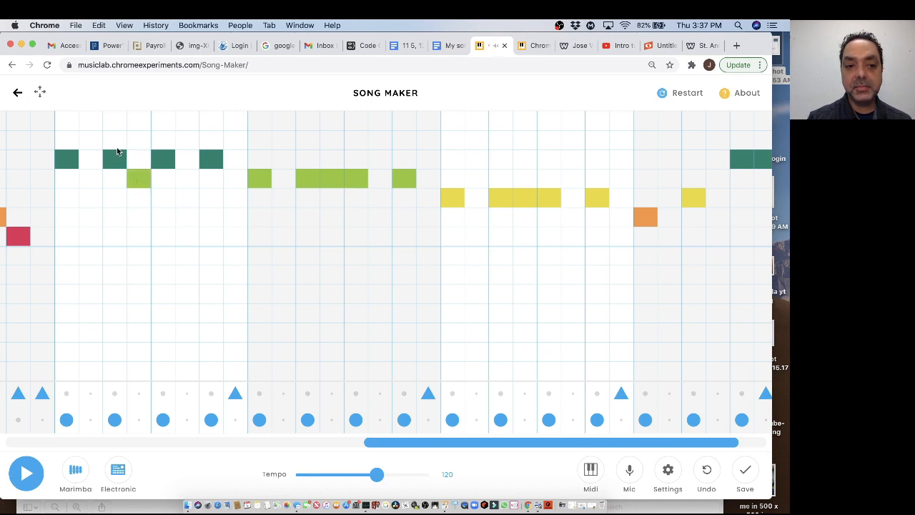
{"action": "left_click", "coordinate": [331, 184]}
{"action": "left_click", "coordinate": [331, 199]}
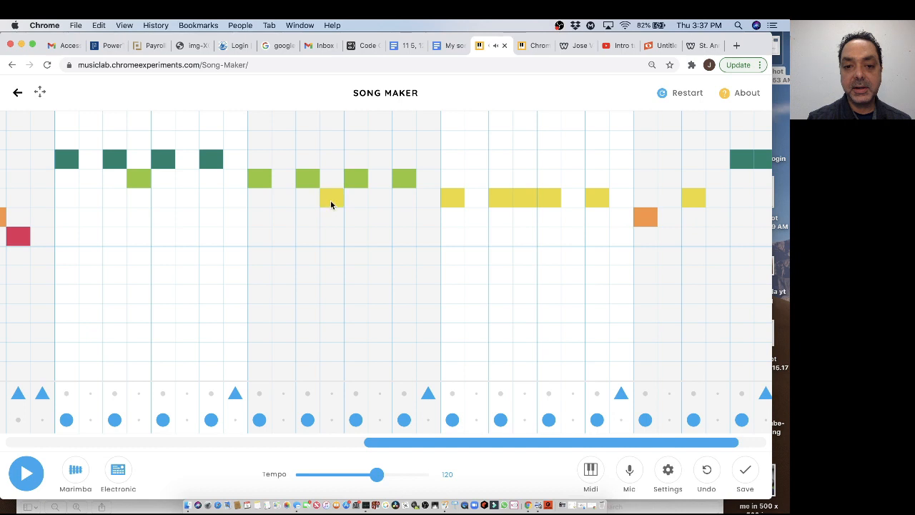
{"action": "left_click", "coordinate": [521, 202]}
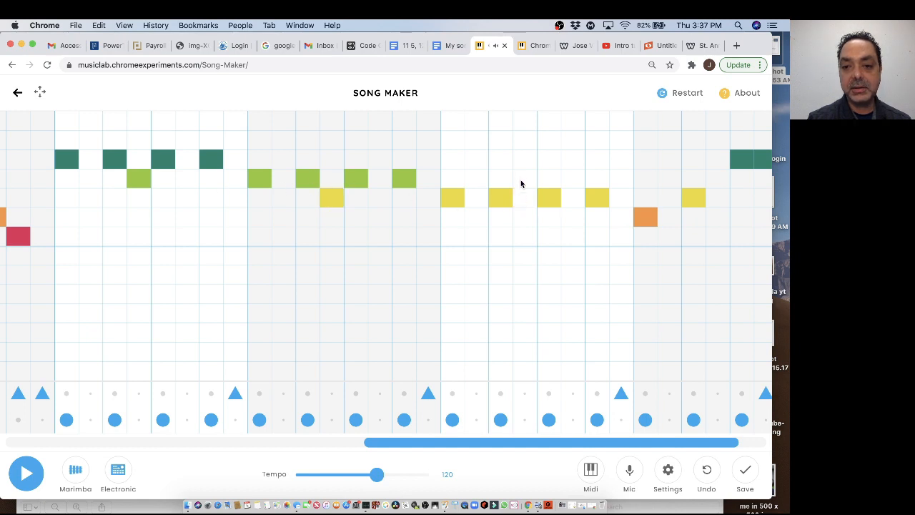
{"action": "left_click", "coordinate": [527, 182]}
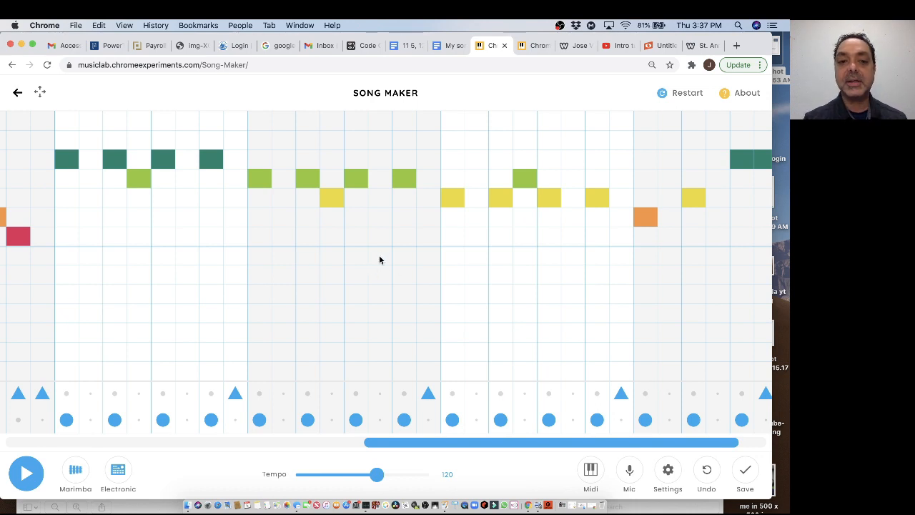
- Switch to the Rondo Form diagram in Preview, review the A-B-A-C-A section order, and put its window away
{"action": "left_click", "coordinate": [676, 502]}
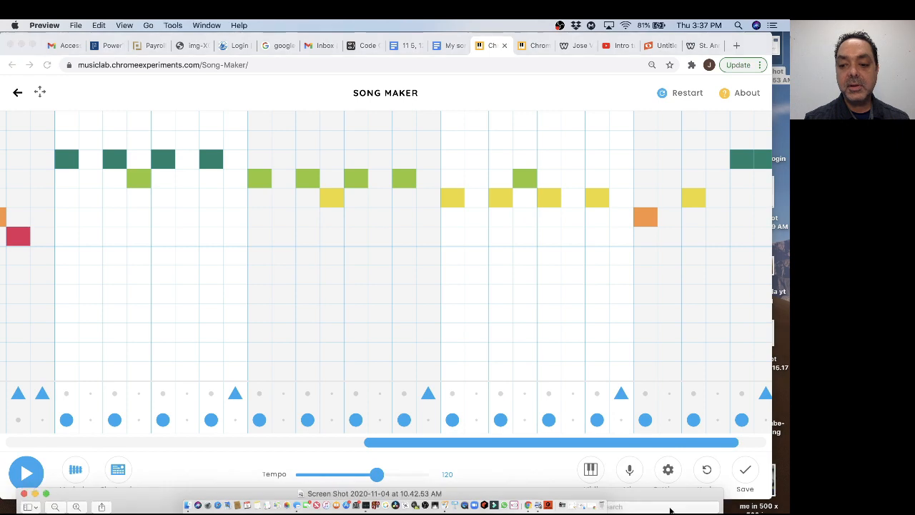
{"action": "left_click_drag", "start_coordinate": [676, 496], "coordinate": [701, 97]}
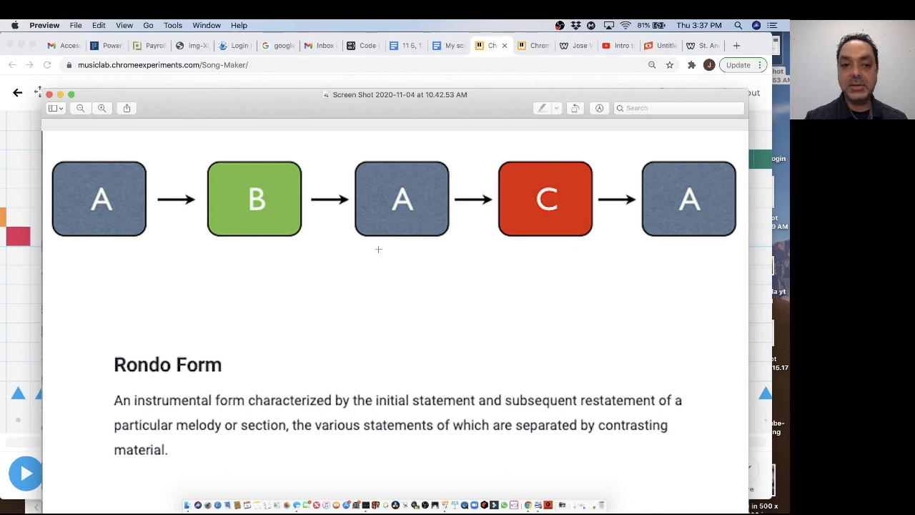
{"action": "left_click", "coordinate": [60, 94]}
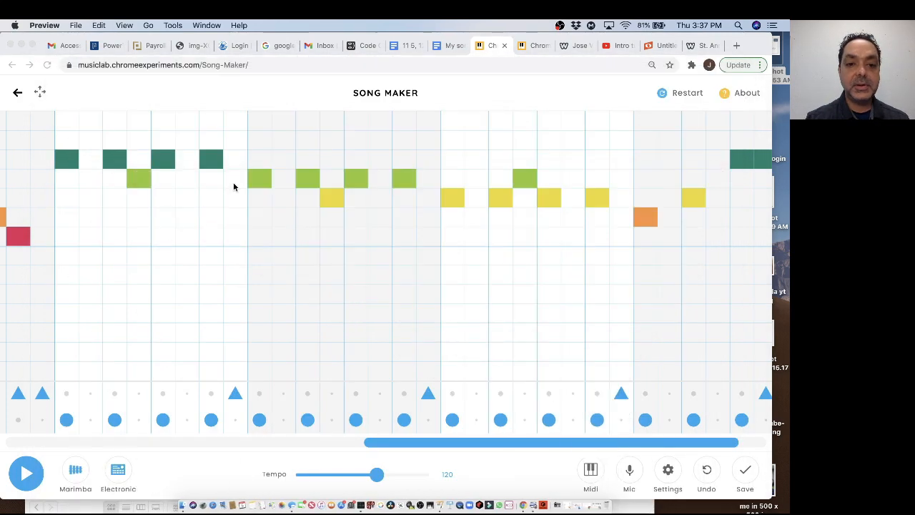
- Save the song for its share link and switch to the "My songs on Song maker" document in Google Docs
{"action": "left_click", "coordinate": [744, 478]}
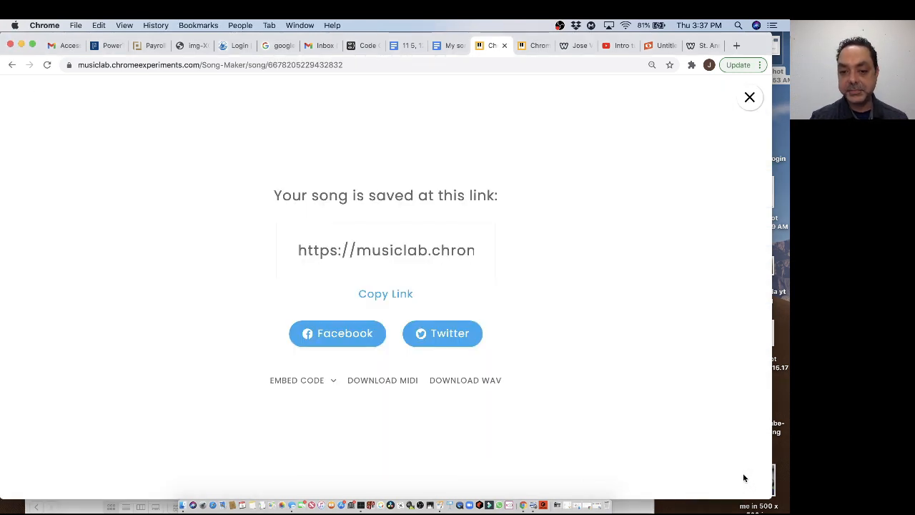
{"action": "left_click", "coordinate": [447, 46]}
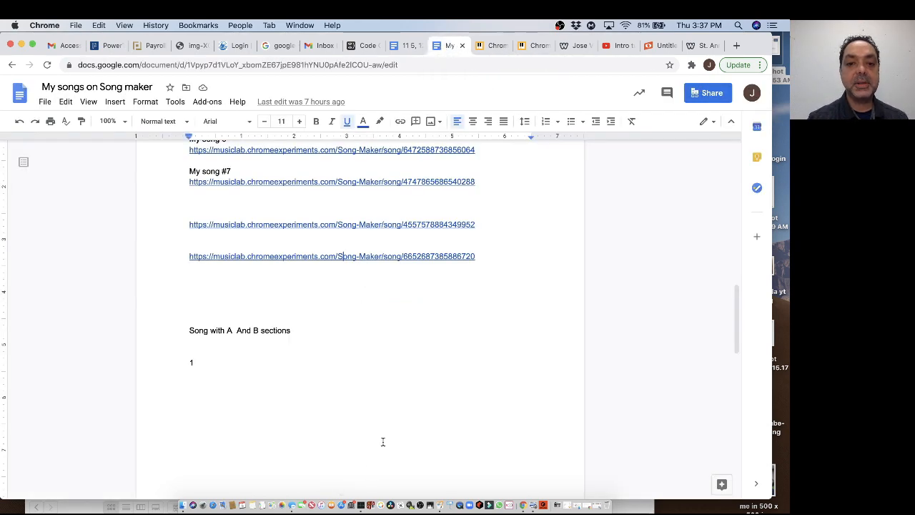
{"action": "scroll", "coordinate": [382, 442], "scroll_direction": "up", "scroll_amount": 15}
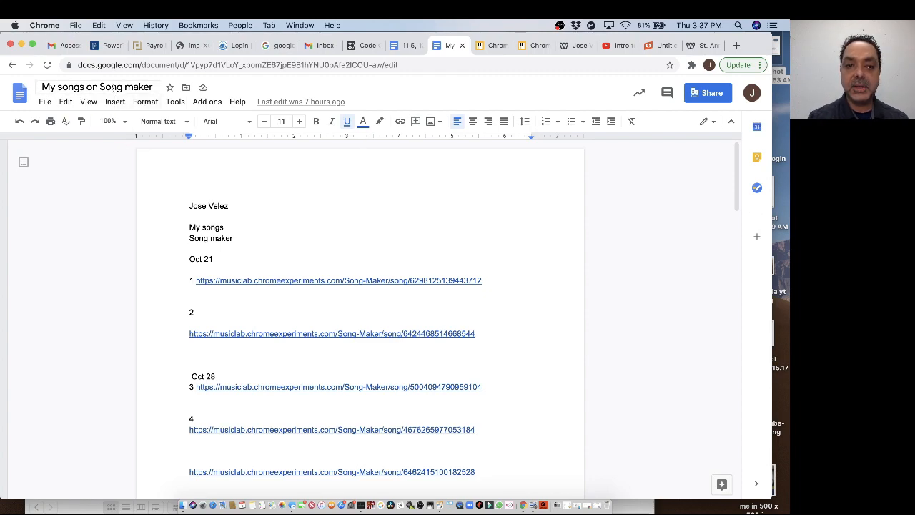
{"action": "scroll", "coordinate": [283, 281], "scroll_direction": "down", "scroll_amount": 5}
{"action": "scroll", "coordinate": [283, 281], "scroll_direction": "down", "scroll_amount": 15}
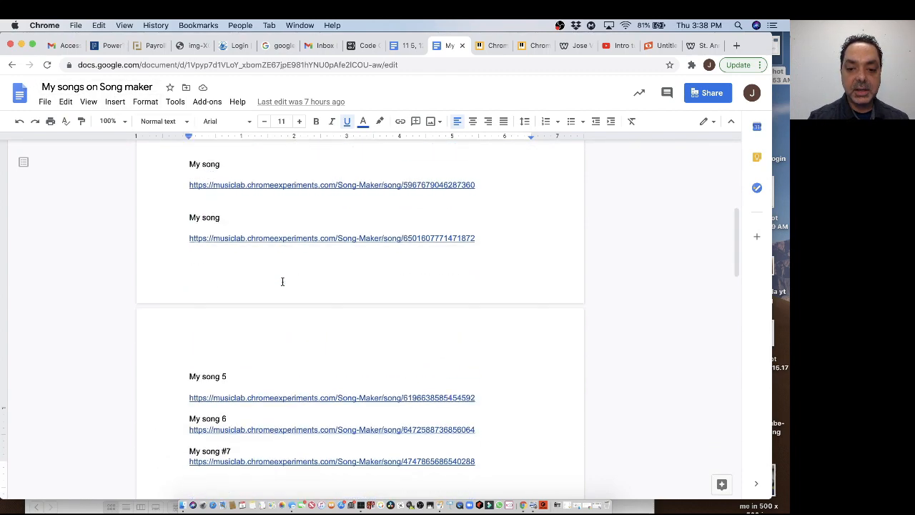
{"action": "scroll", "coordinate": [349, 315], "scroll_direction": "up", "scroll_amount": 2}
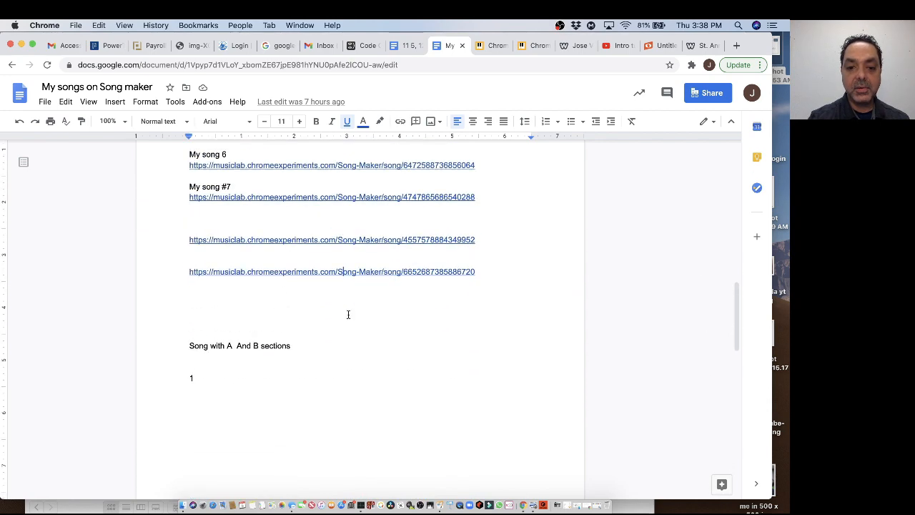
- Add blank lines below the last song link on page two and write the heading "This is A And B Section"
{"action": "left_click", "coordinate": [484, 278]}
{"action": "key", "text": "Return"}
{"action": "key", "text": "Return"}
{"action": "key", "text": "Return"}
{"action": "key", "text": "Return"}
{"action": "key", "text": "Return"}
{"action": "key", "text": "Return"}
{"action": "key", "text": "Return"}
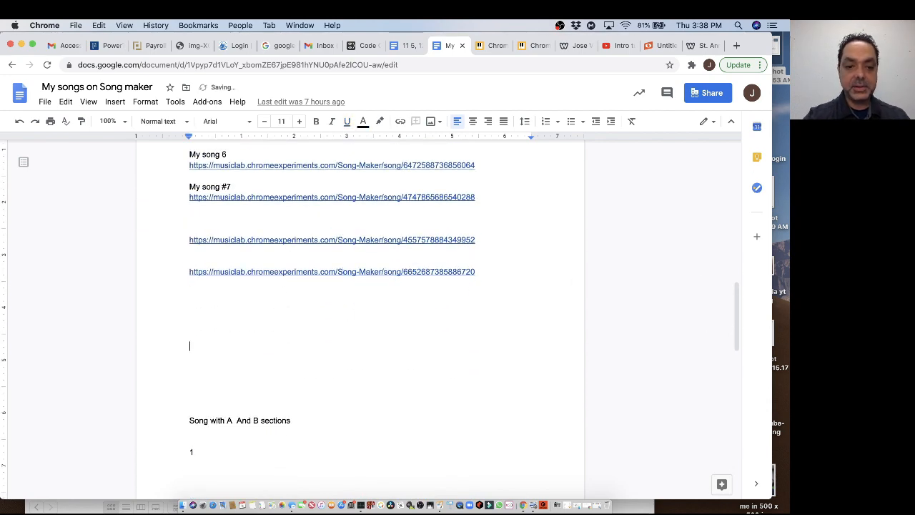
{"action": "key", "text": "Return"}
{"action": "key", "text": "Return"}
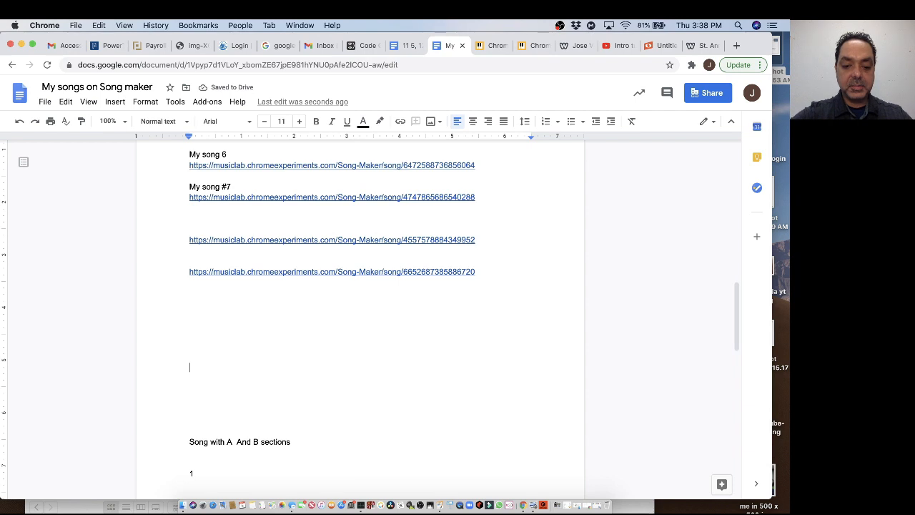
{"action": "type", "text": "this is"}
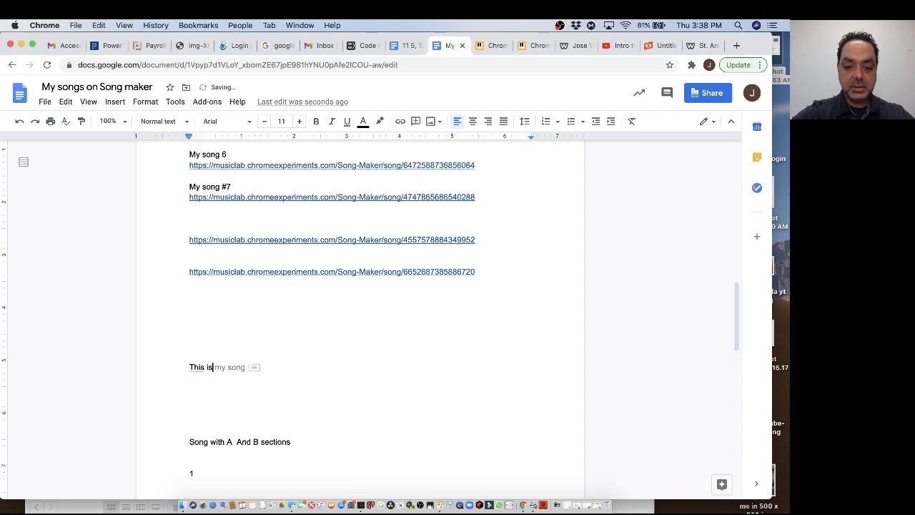
{"action": "type", "text": "A And B Section"}
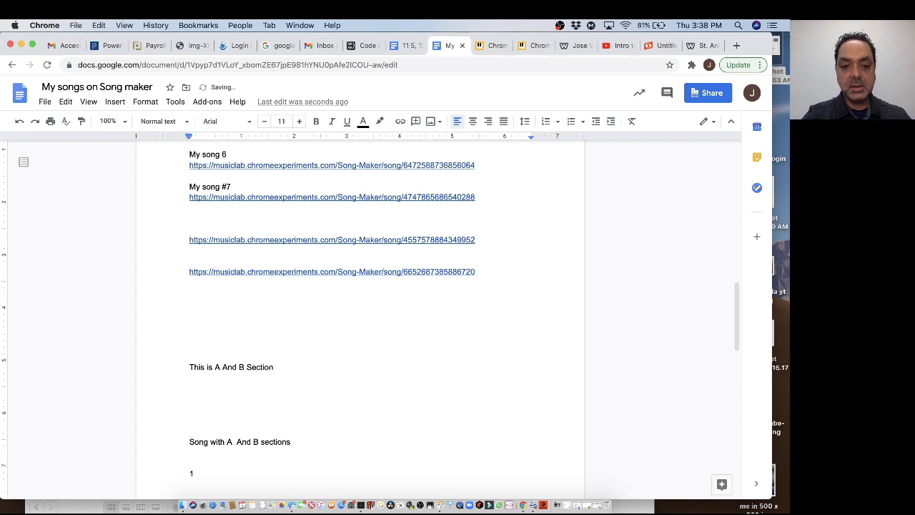
- Paste the saved song's link on a new line beneath the "This is A And B Section" heading
{"action": "key", "text": "Return"}
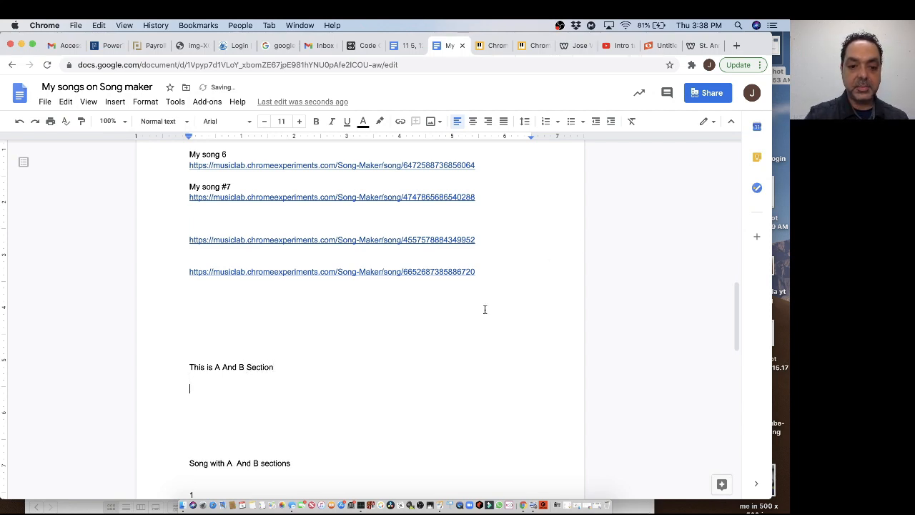
{"action": "key", "text": "super+v"}
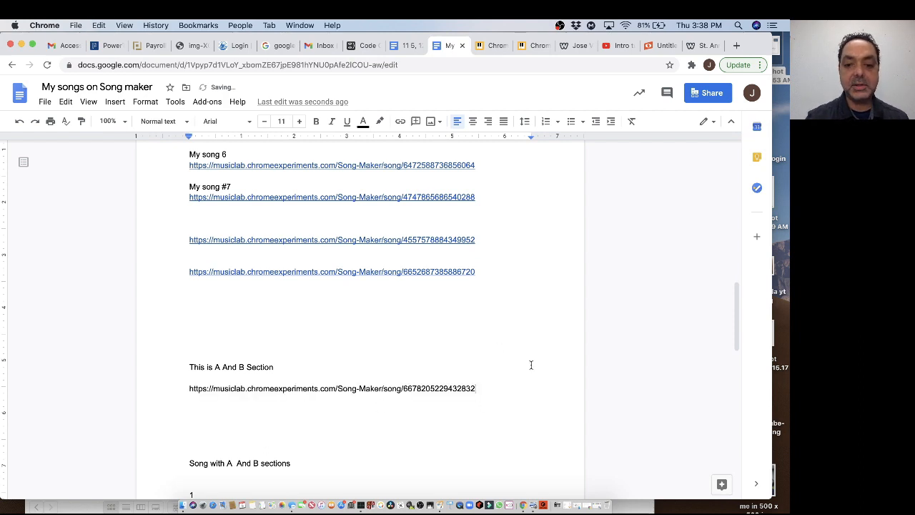
{"action": "key", "text": "Return"}
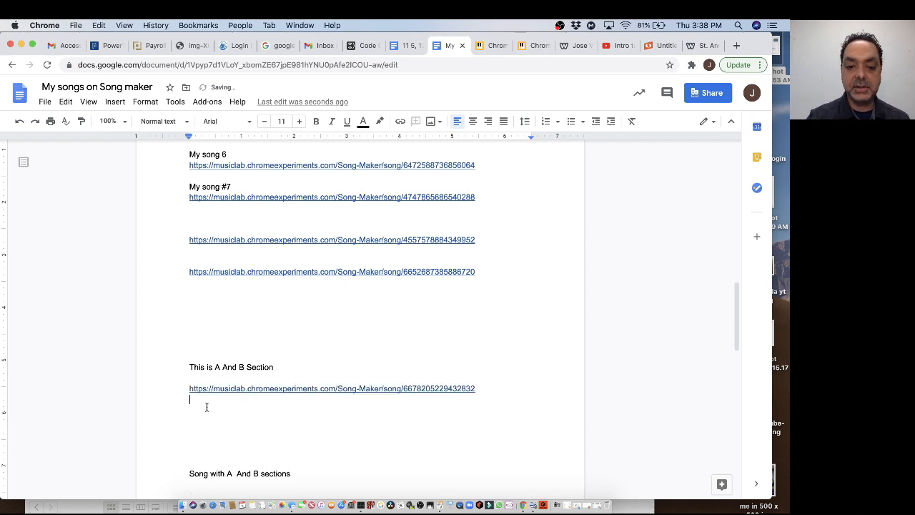
- Insert the heading "All A section" below the Oct 21 date near the start of the document
{"action": "scroll", "coordinate": [266, 341], "scroll_direction": "up", "scroll_amount": 15}
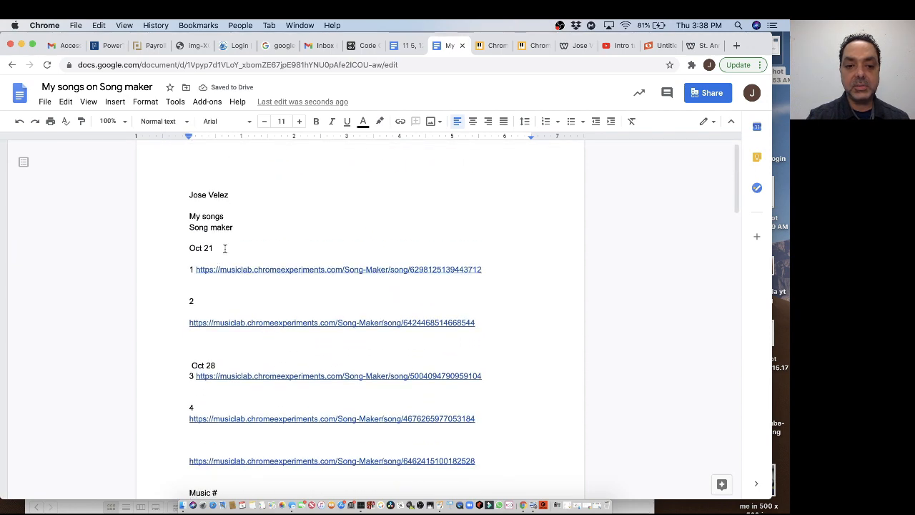
{"action": "left_click", "coordinate": [225, 248]}
{"action": "key", "text": "Return"}
{"action": "key", "text": "Return"}
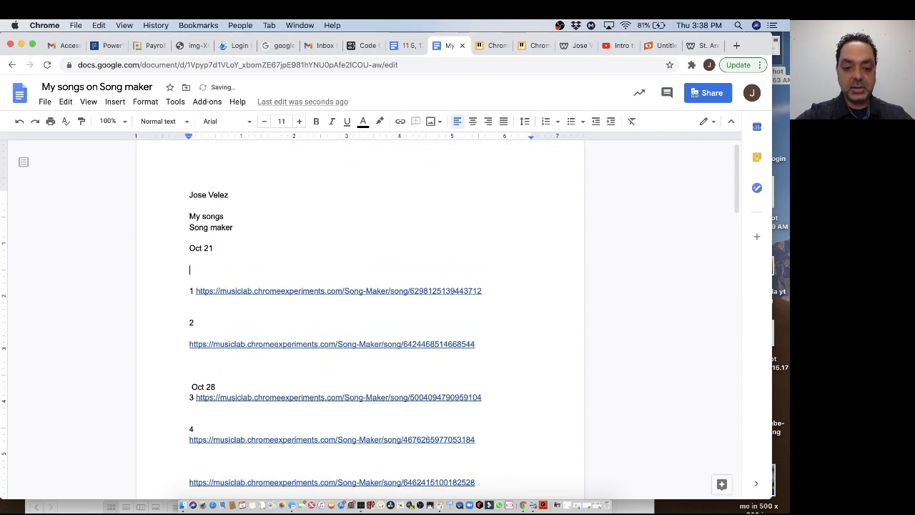
{"action": "type", "text": "All A section"}
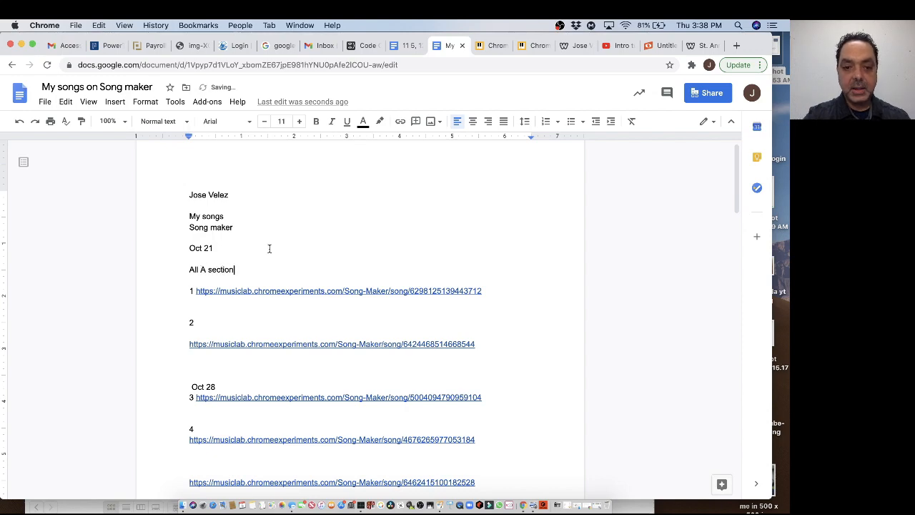
- Insert blank lines above "This is A And B Section" to move the heading and its link onto a new page
{"action": "scroll", "coordinate": [270, 248], "scroll_direction": "down", "scroll_amount": 15}
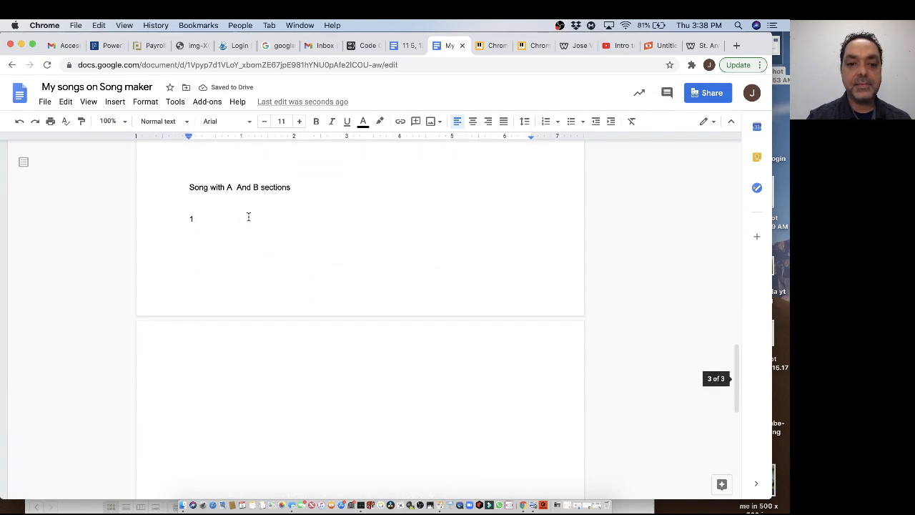
{"action": "scroll", "coordinate": [197, 182], "scroll_direction": "up", "scroll_amount": 3}
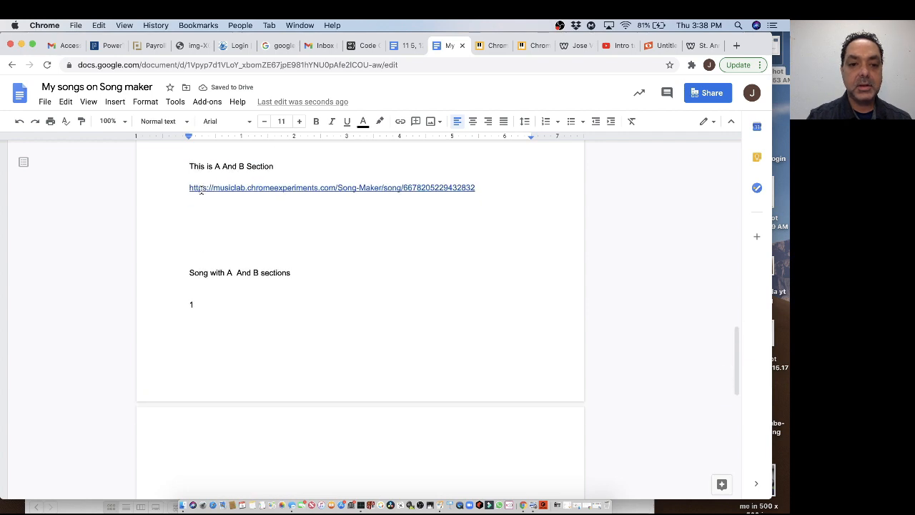
{"action": "scroll", "coordinate": [203, 188], "scroll_direction": "up", "scroll_amount": 2}
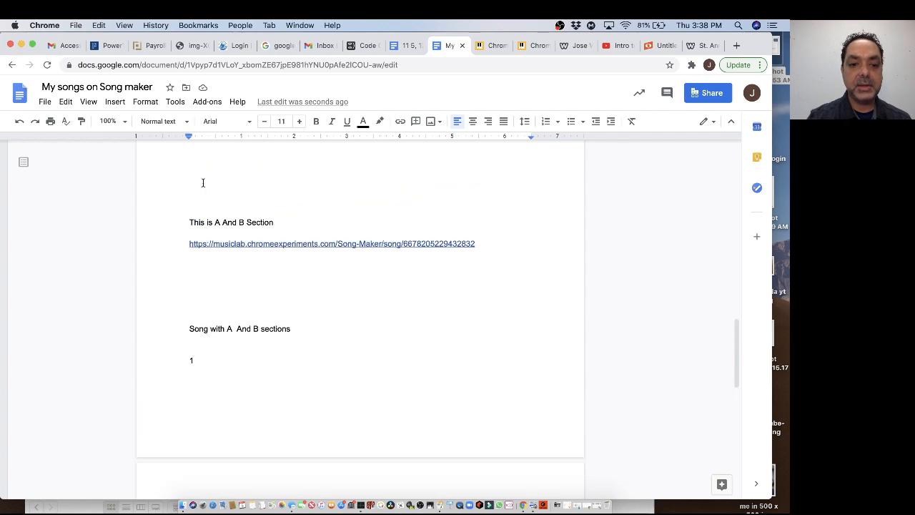
{"action": "left_click", "coordinate": [191, 219]}
{"action": "key", "text": "Return"}
{"action": "key", "text": "Return"}
{"action": "key", "text": "Return"}
{"action": "key", "text": "Return"}
{"action": "key", "text": "Return"}
{"action": "key", "text": "Return"}
{"action": "key", "text": "Return"}
{"action": "key", "text": "Return"}
{"action": "key", "text": "Return"}
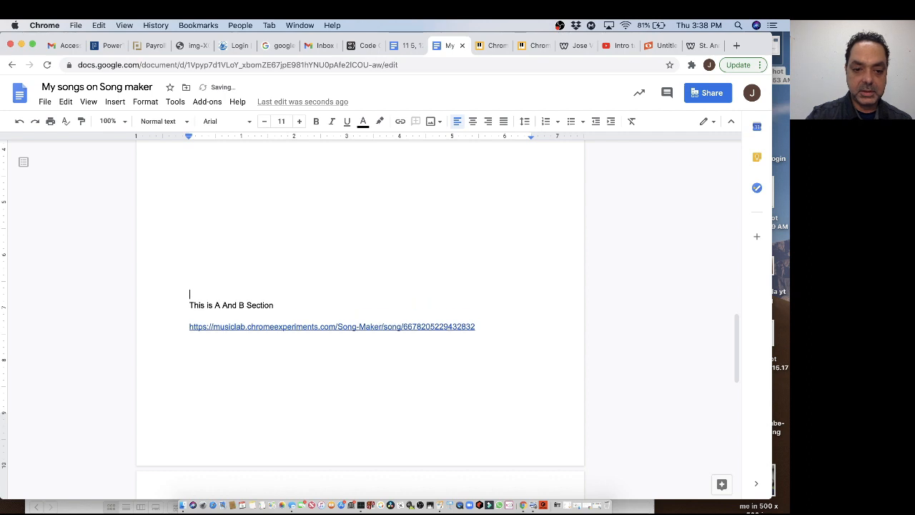
{"action": "key", "text": "Return"}
{"action": "key", "text": "Return"}
{"action": "key", "text": "Return"}
{"action": "key", "text": "Return"}
{"action": "key", "text": "Return"}
{"action": "key", "text": "Return"}
{"action": "key", "text": "Return"}
{"action": "key", "text": "Return"}
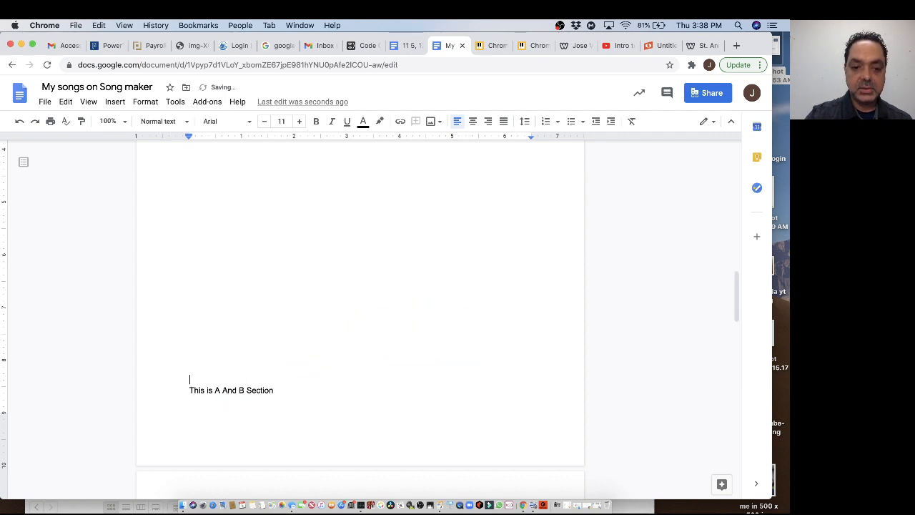
{"action": "key", "text": "Return"}
- Insert blank lines below the new song link to push "Song with A And B sections" well down the document
{"action": "scroll", "coordinate": [224, 171], "scroll_direction": "down", "scroll_amount": 5}
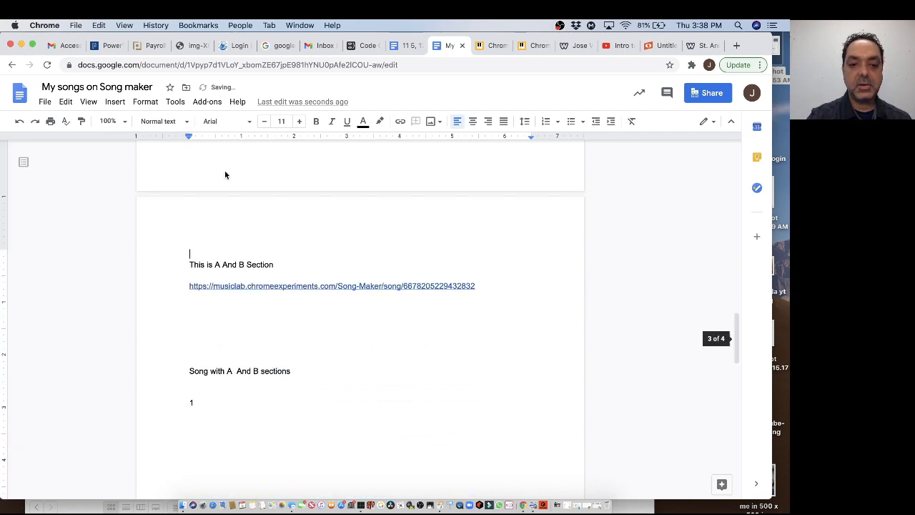
{"action": "key", "text": "Return"}
{"action": "key", "text": "Return"}
{"action": "key", "text": "Return"}
{"action": "key", "text": "Return"}
{"action": "key", "text": "Return"}
{"action": "key", "text": "Return"}
{"action": "key", "text": "Return"}
{"action": "key", "text": "Return"}
{"action": "key", "text": "Return"}
{"action": "key", "text": "Return"}
{"action": "key", "text": "Return"}
{"action": "key", "text": "Return"}
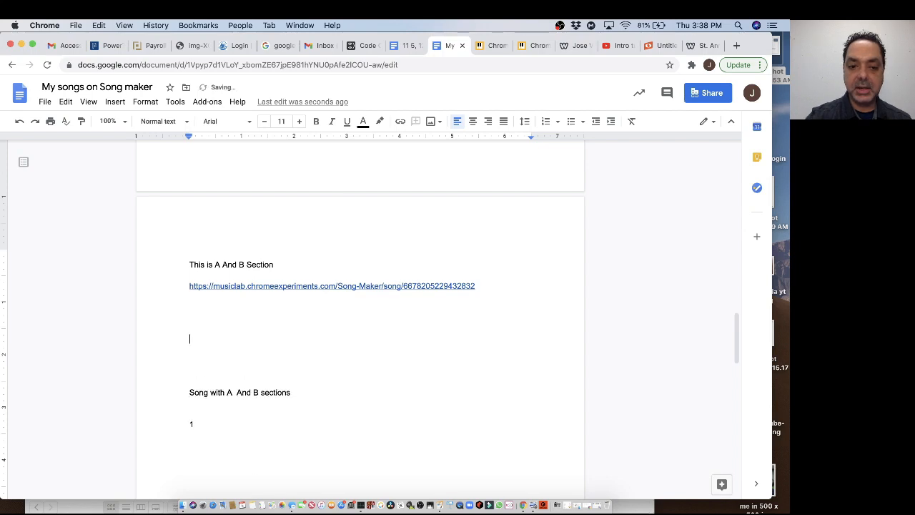
{"action": "key", "text": "Return"}
{"action": "key", "text": "Return"}
{"action": "key", "text": "Return"}
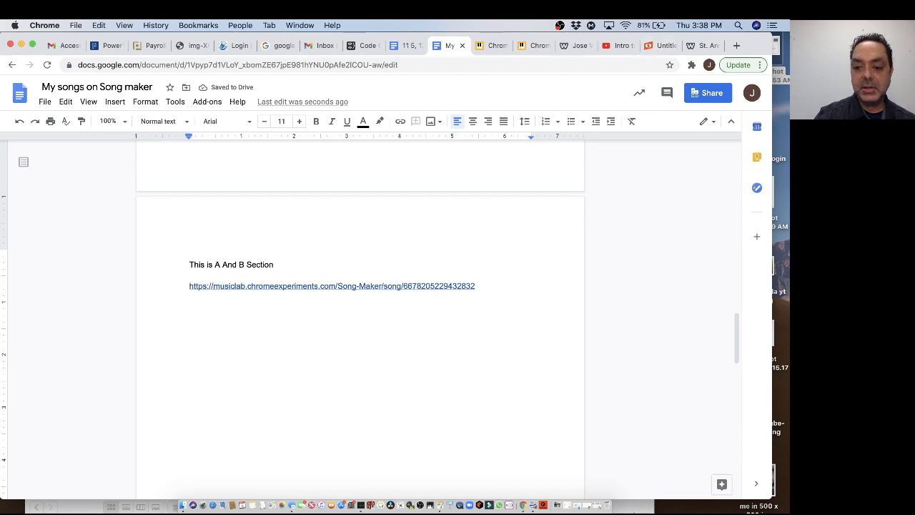
- Switch to the second Song Maker song and examine its first four bars and bars 5 to 8
{"action": "left_click", "coordinate": [544, 45]}
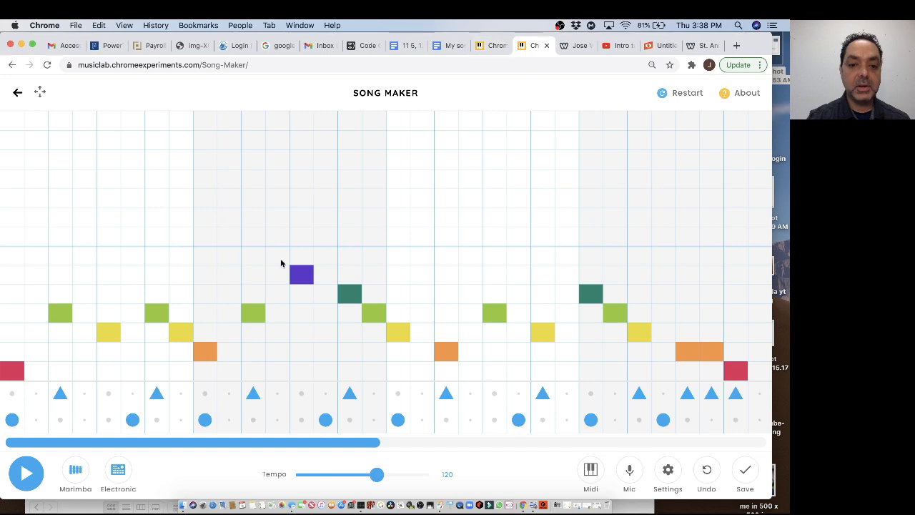
{"action": "scroll", "coordinate": [385, 299], "scroll_direction": "right", "scroll_amount": 10}
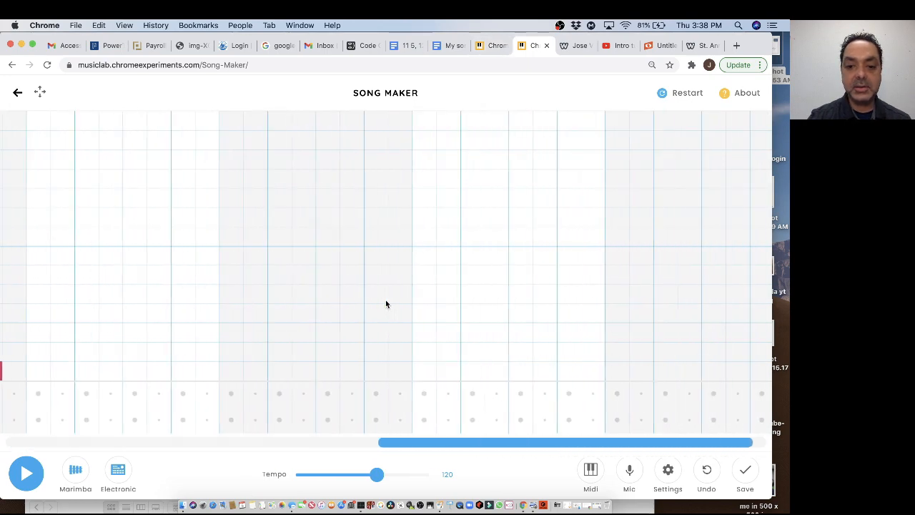
{"action": "scroll", "coordinate": [409, 329], "scroll_direction": "left", "scroll_amount": 10}
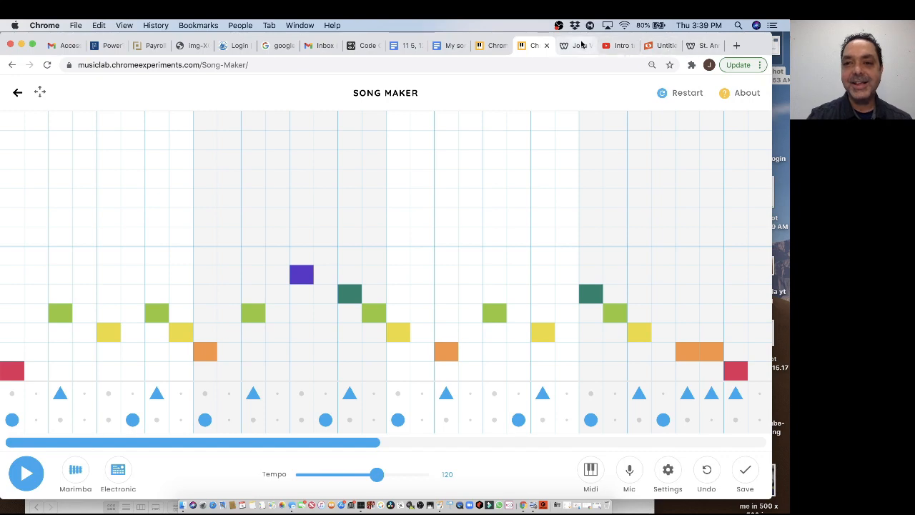
{"action": "left_click", "coordinate": [644, 511]}
{"action": "mouse_move", "coordinate": [642, 496]}
{"action": "left_mouse_down"}
{"action": "mouse_move", "coordinate": [642, 363]}
{"action": "mouse_move", "coordinate": [652, 496]}
{"action": "left_mouse_up"}
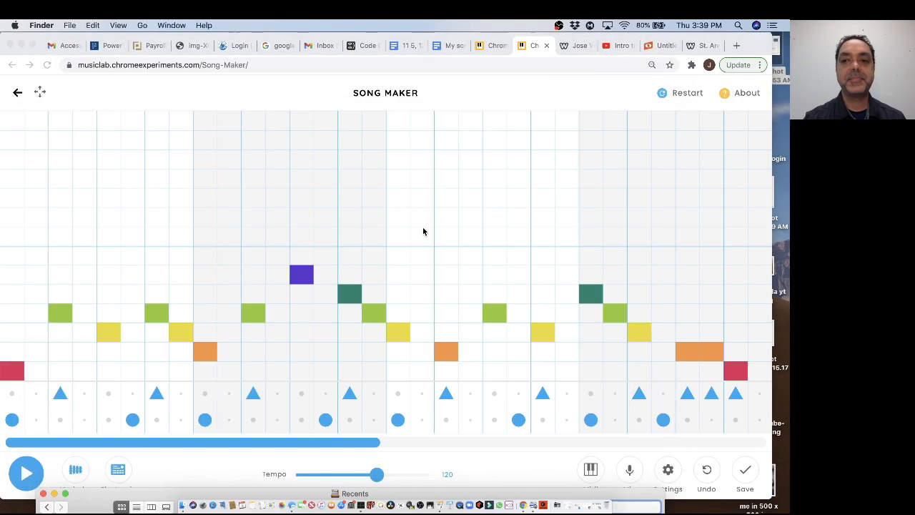